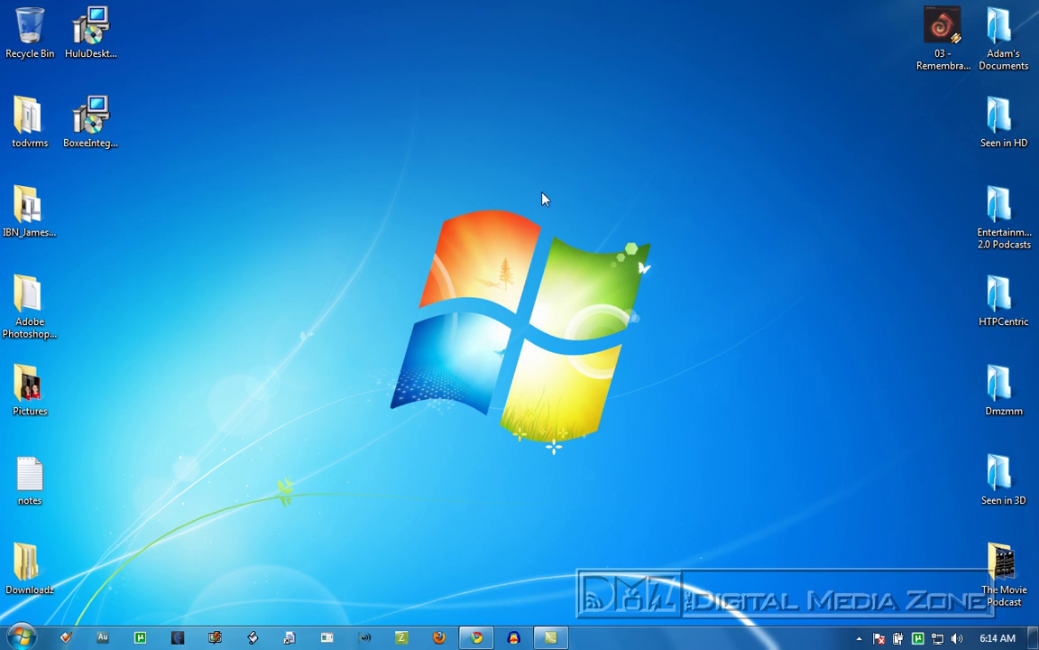
Open Windows Media Center, look through its main menu categories from Extras to Movies, and close it
left_click(20, 637)
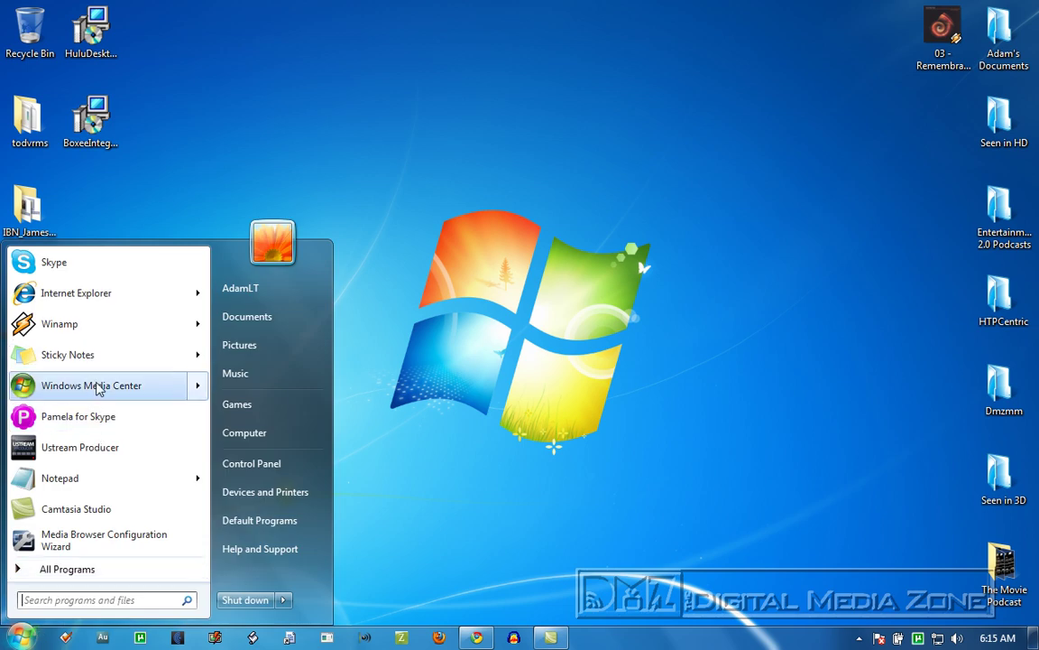
left_click(336, 341)
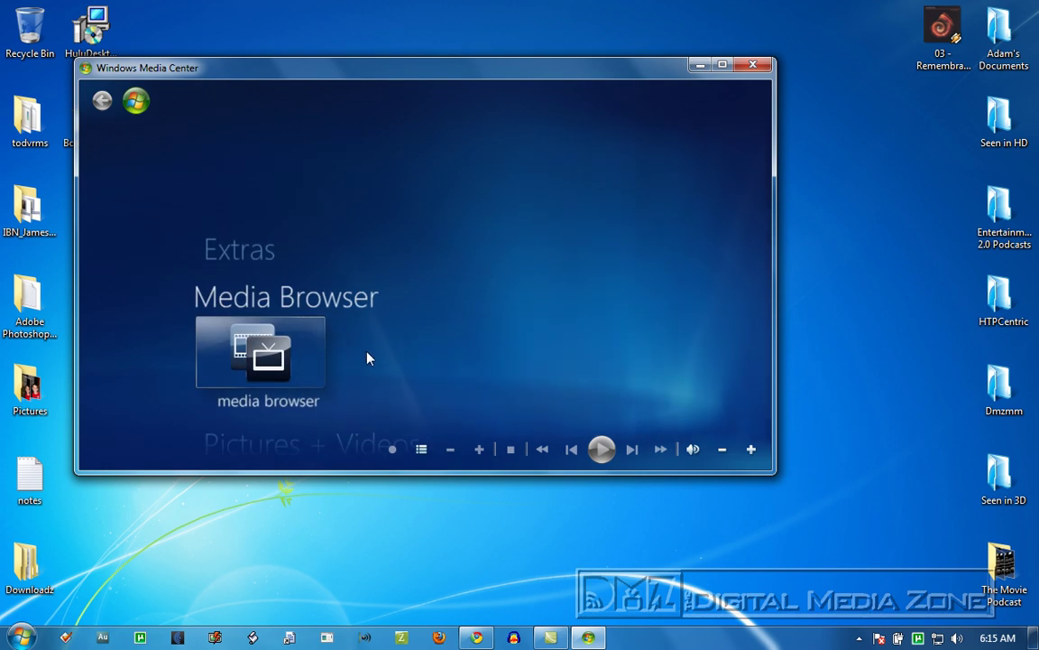
scroll(367, 358, "down", 3)
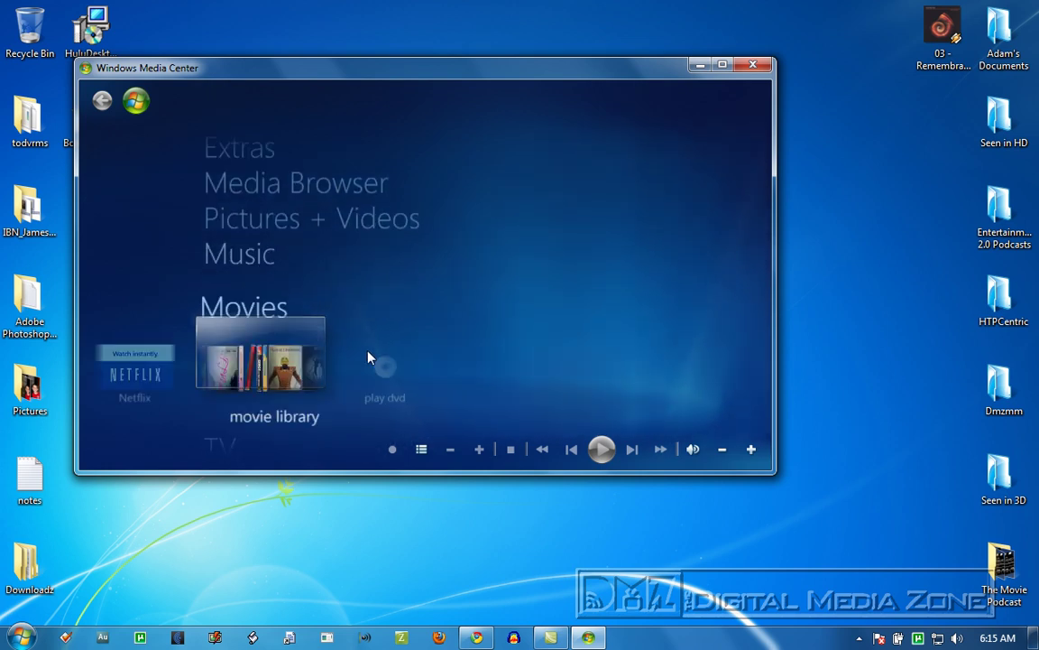
scroll(367, 358, "down", 4)
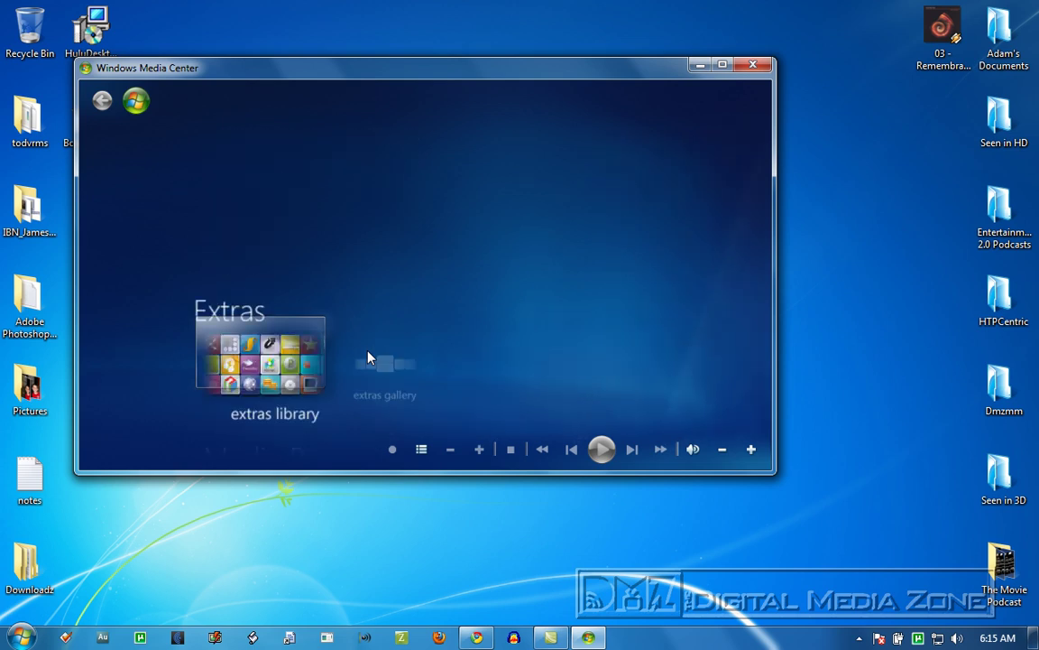
scroll(367, 358, "down", 3)
scroll(367, 359, "down", 2)
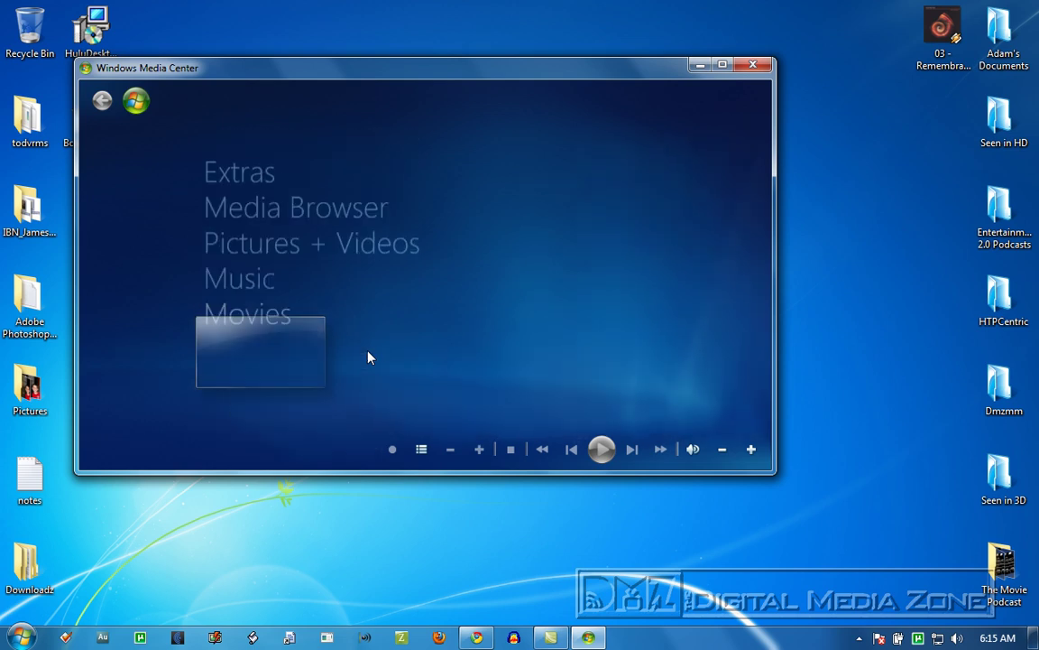
scroll(367, 359, "up", 1)
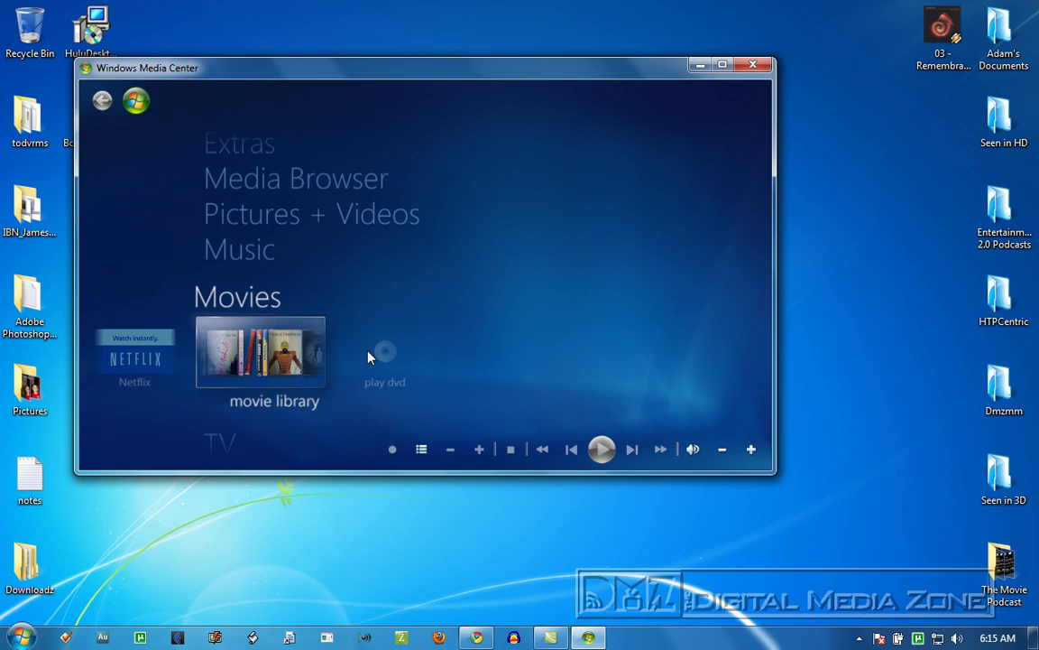
scroll(368, 358, "up", 1)
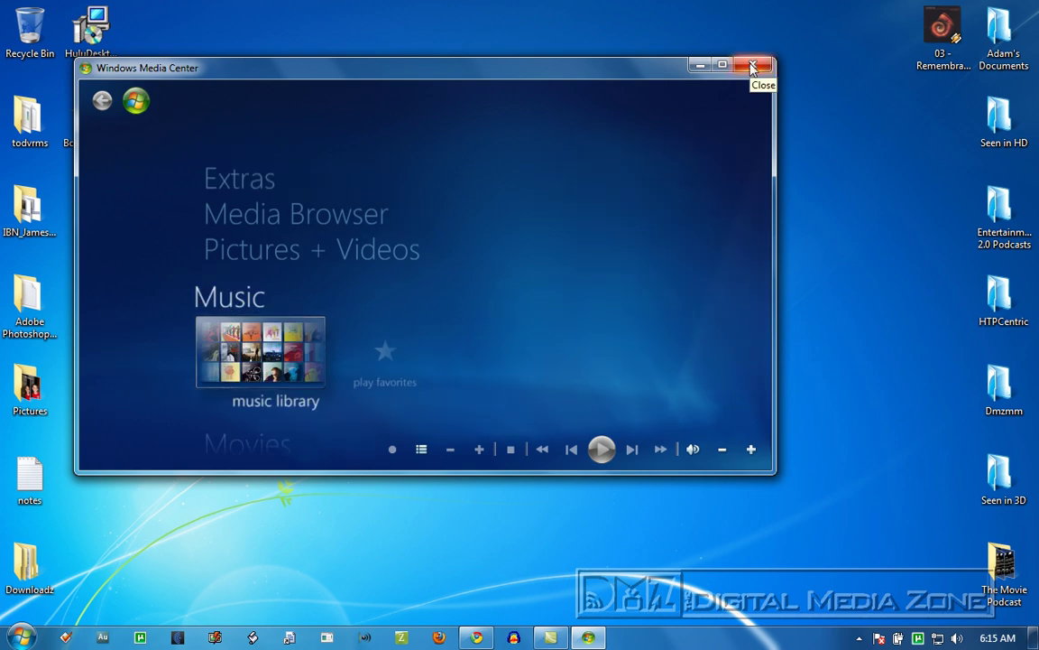
left_click(753, 66)
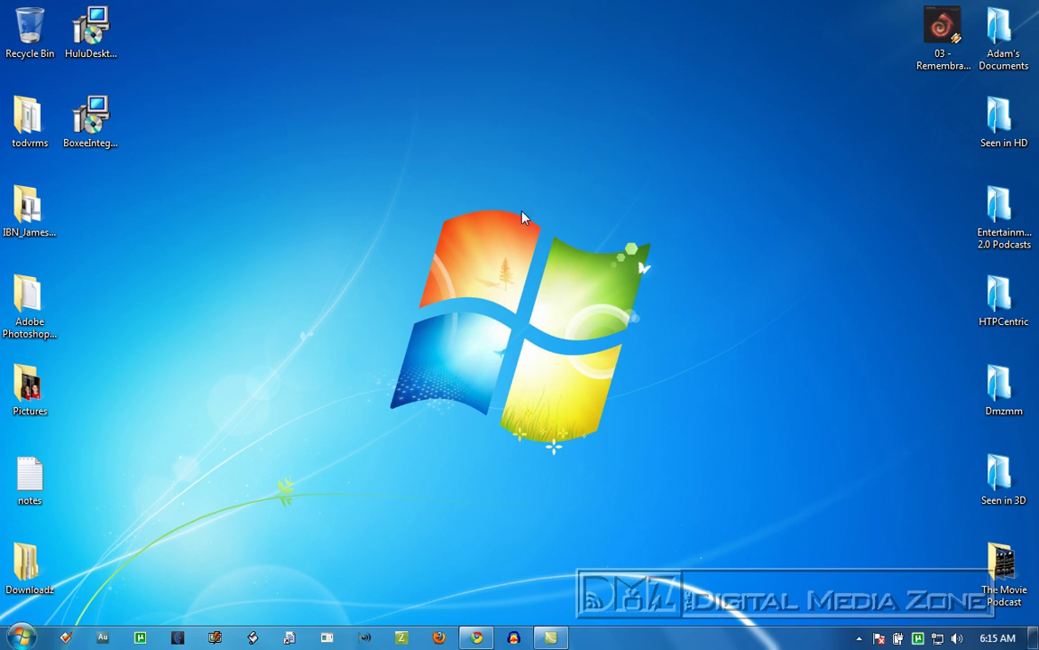
Install BoxeeIntegration from its desktop installer, accepting the license terms and keeping the default destination folder
left_click(97, 116)
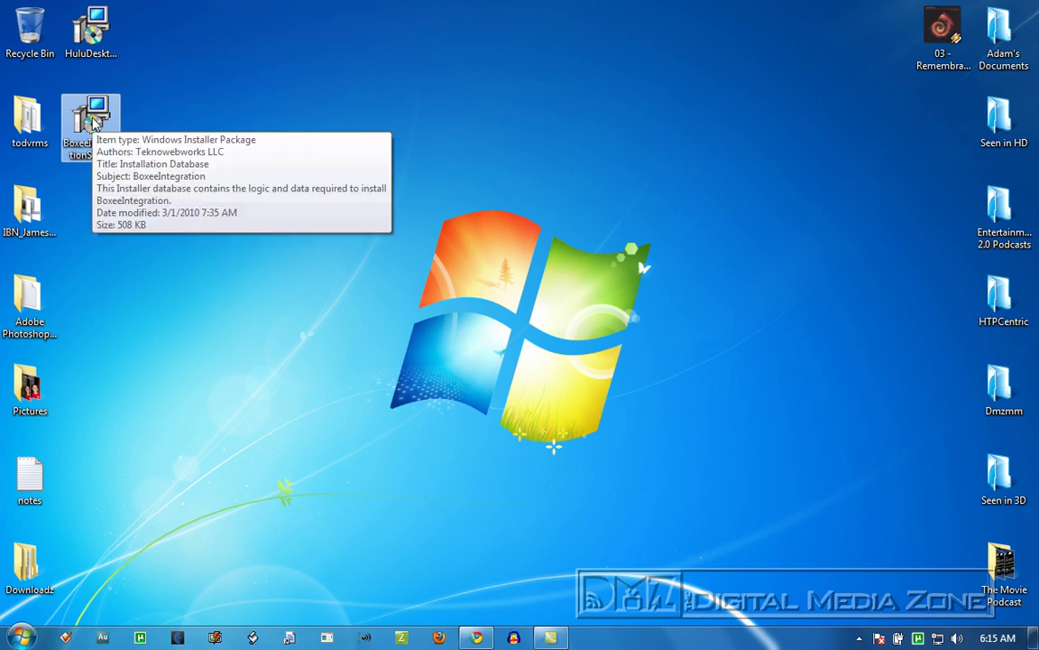
double_click(93, 120)
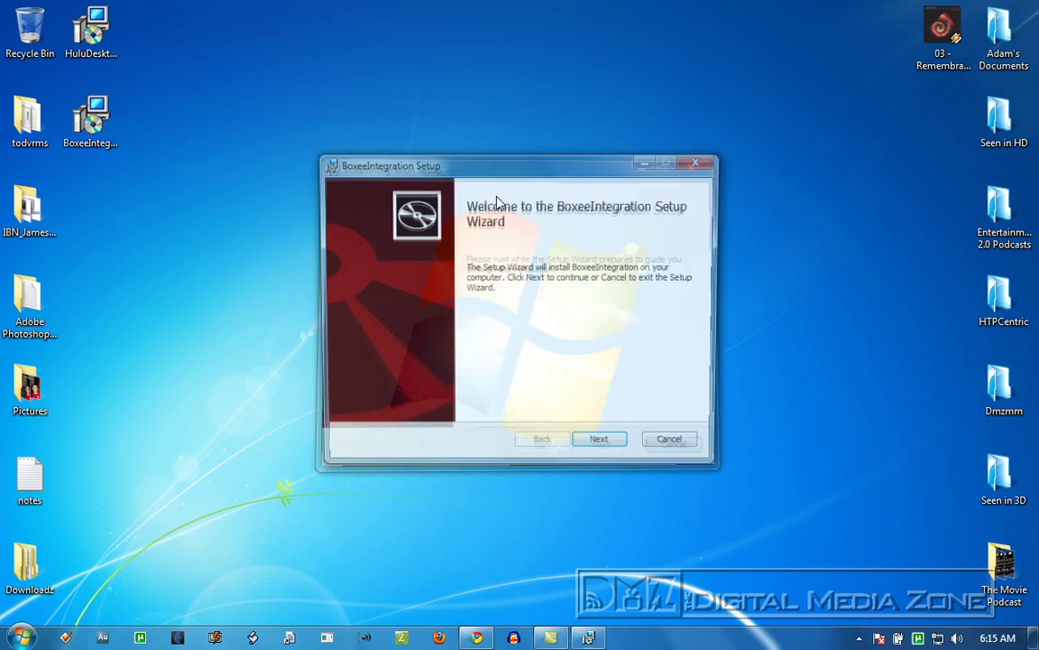
left_click(607, 451)
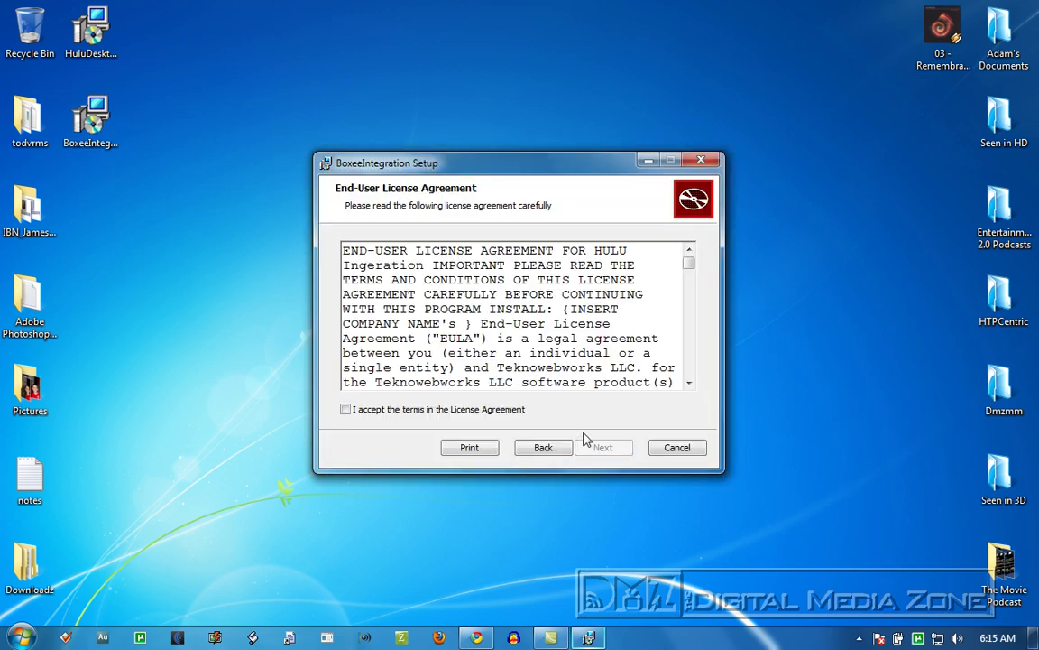
left_click(346, 408)
left_click(600, 446)
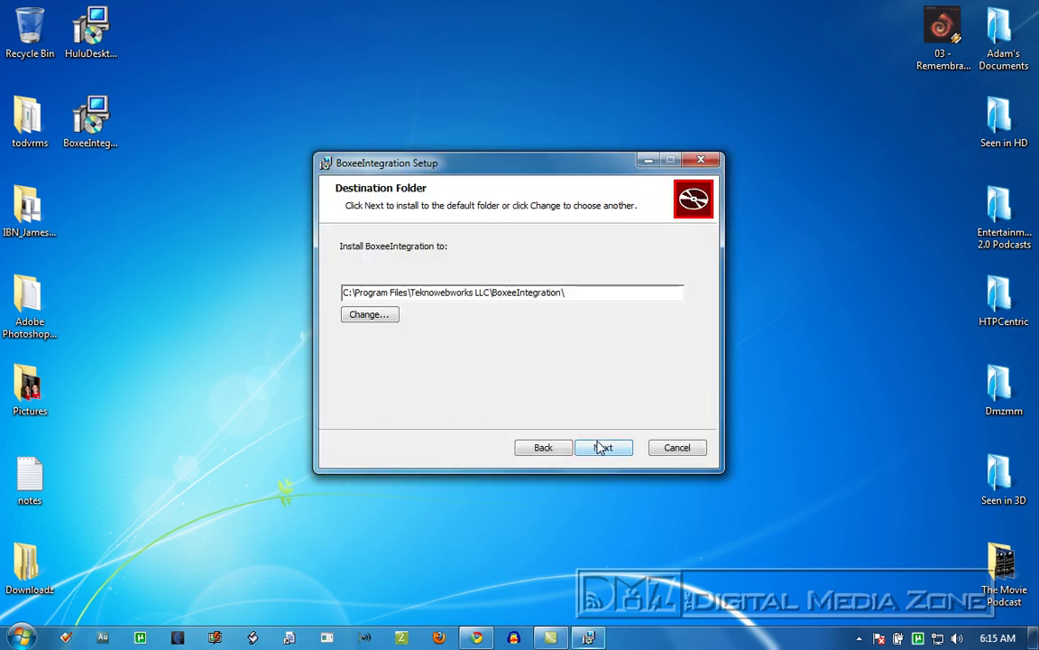
left_click(598, 446)
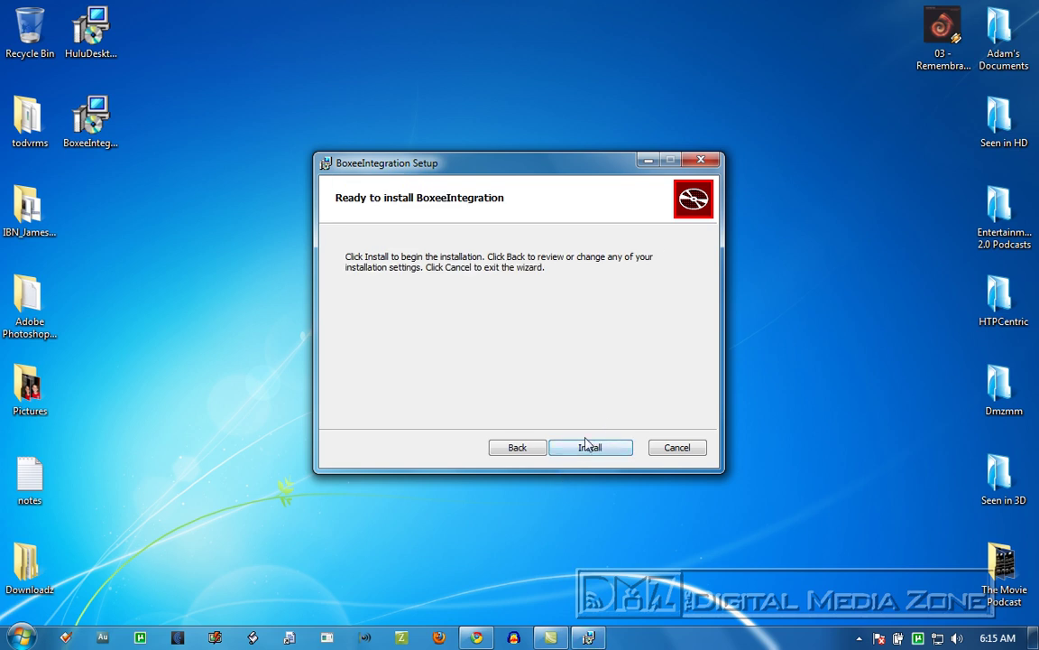
left_click(583, 448)
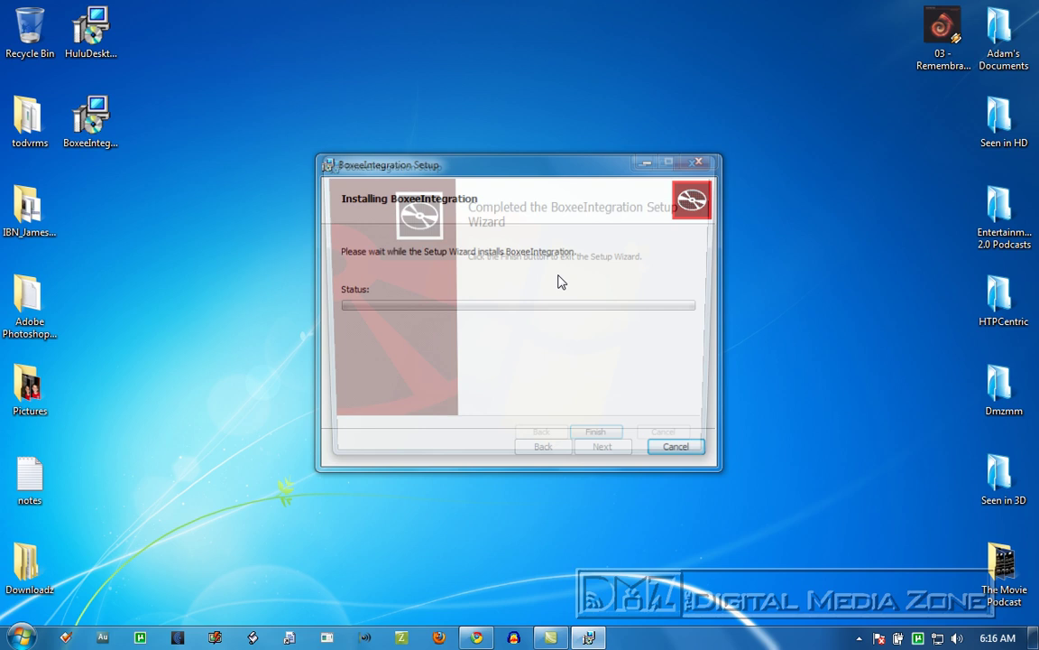
left_click(621, 447)
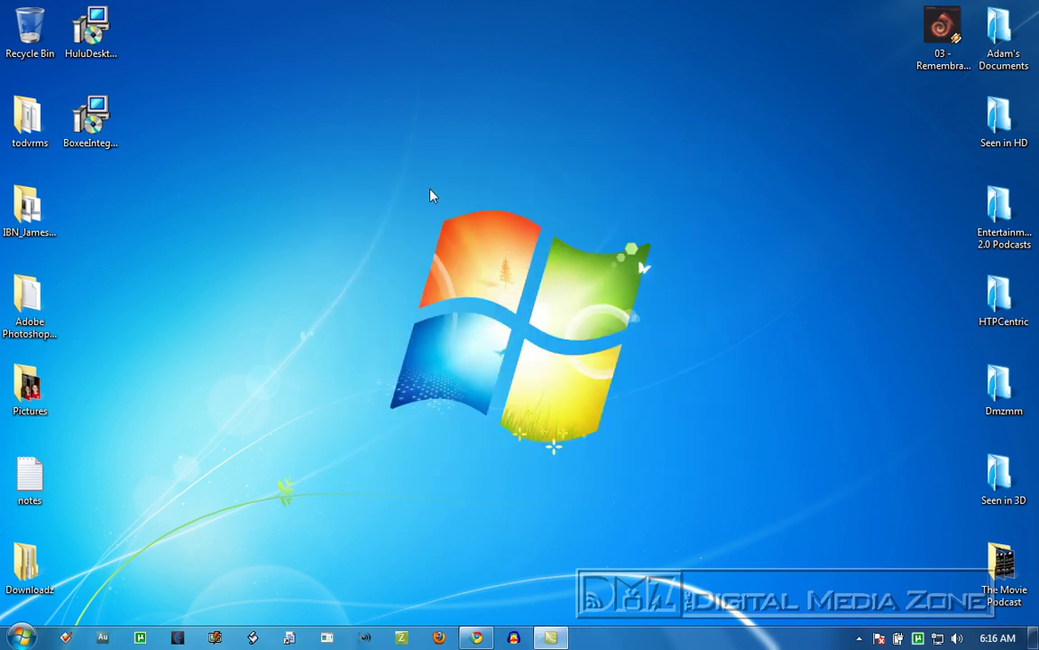
Install HuluDesktopIntegration from its desktop installer, accepting the license terms and keeping the default destination folder
double_click(99, 36)
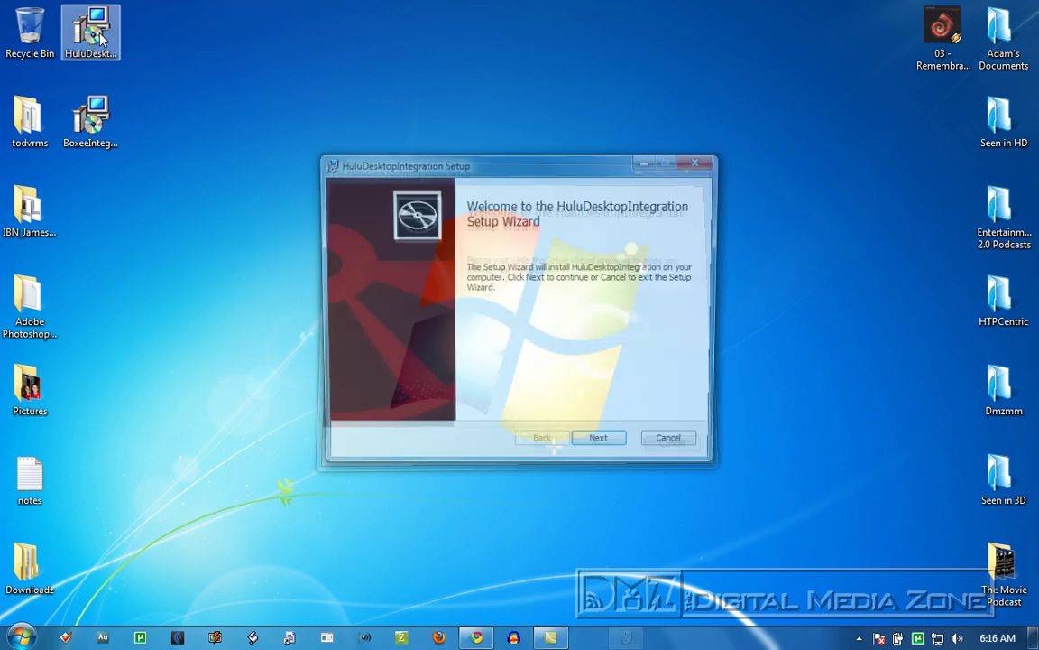
left_click(608, 448)
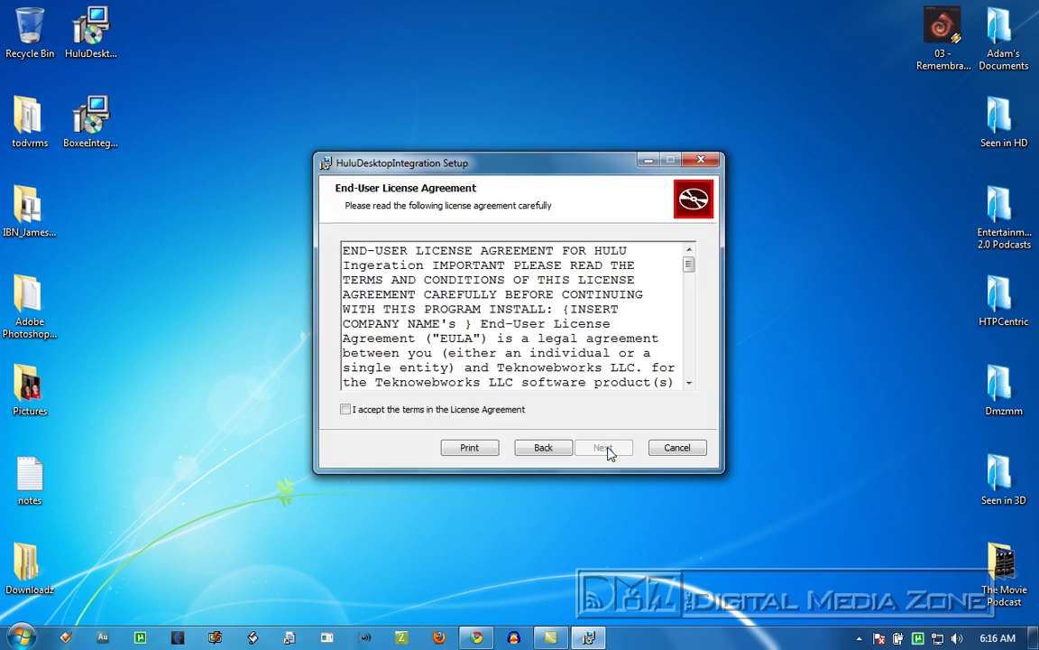
left_click(462, 413)
left_click(597, 448)
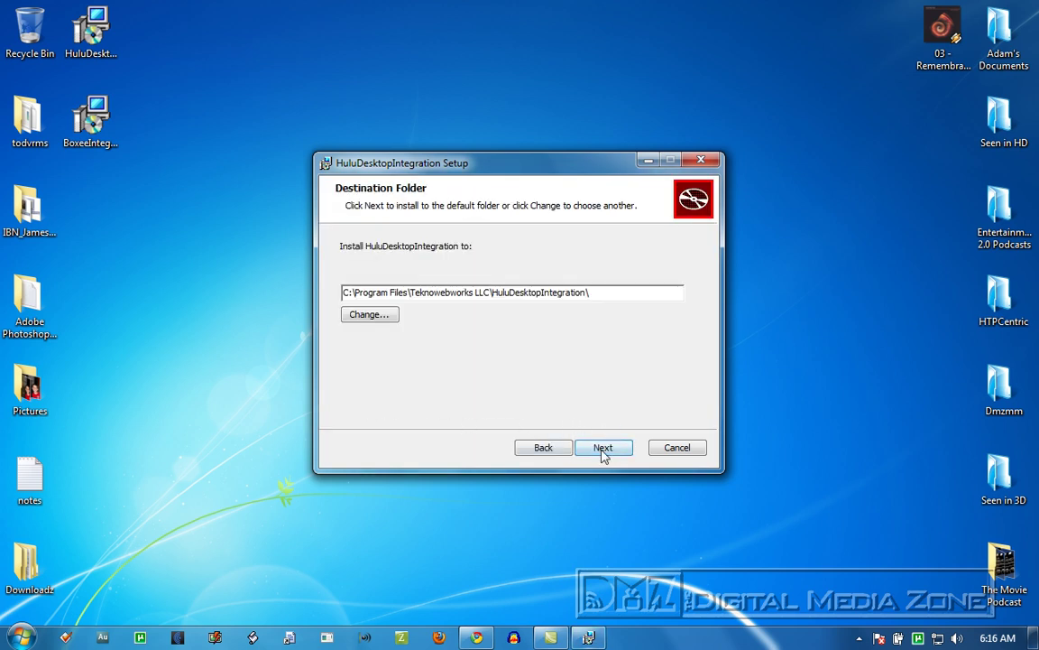
left_click(602, 448)
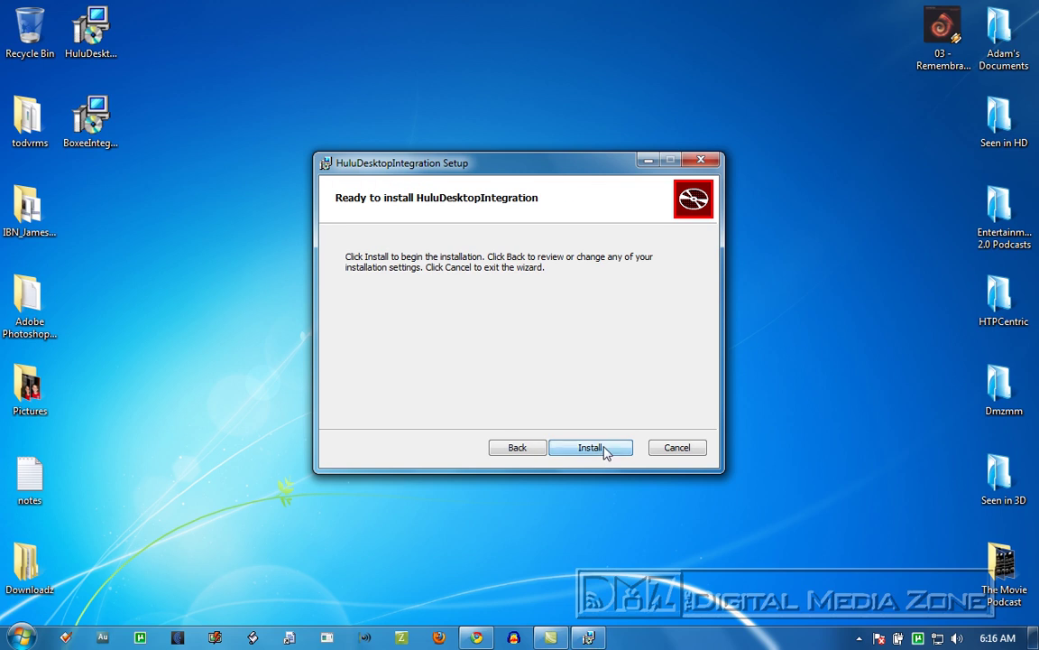
left_click(603, 450)
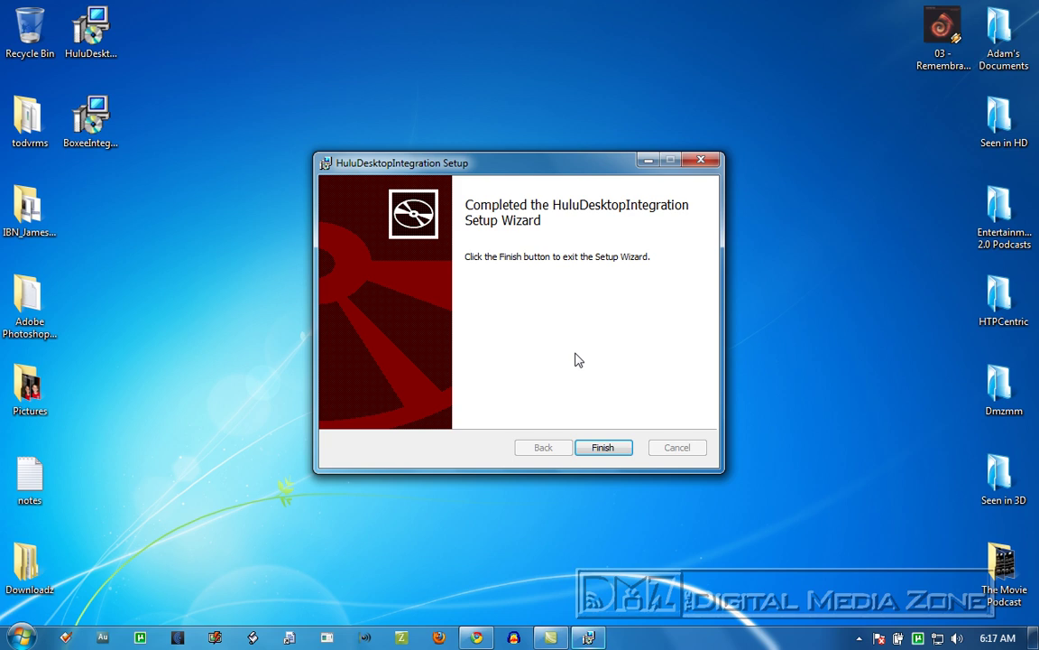
left_click(605, 446)
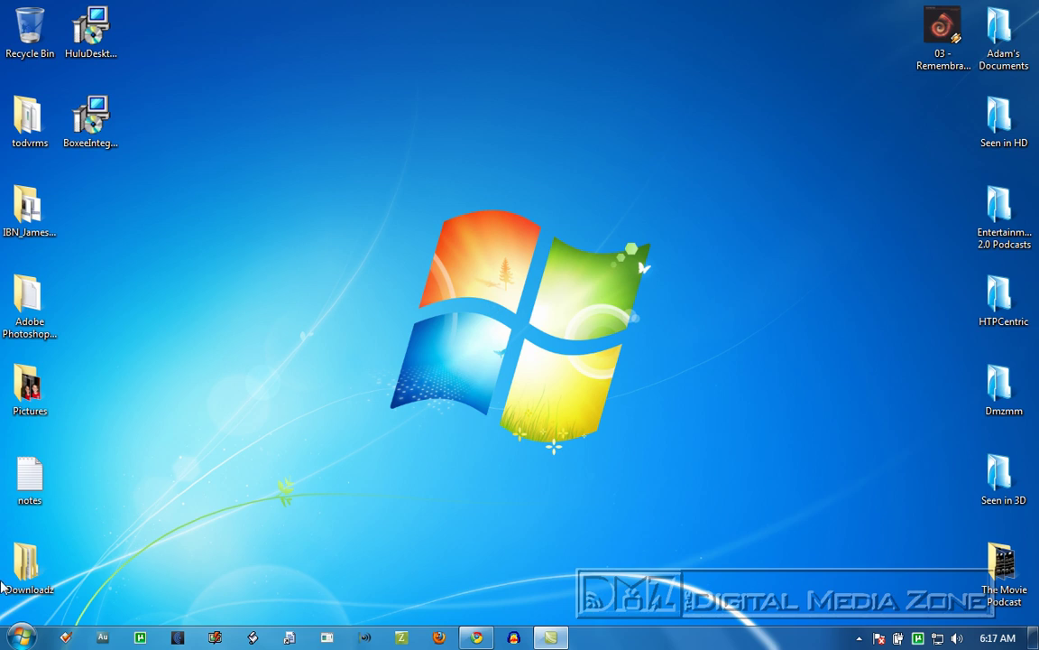
Reopen Windows Media Center and check the main menu for the HULU and Boxee entries
left_click(20, 638)
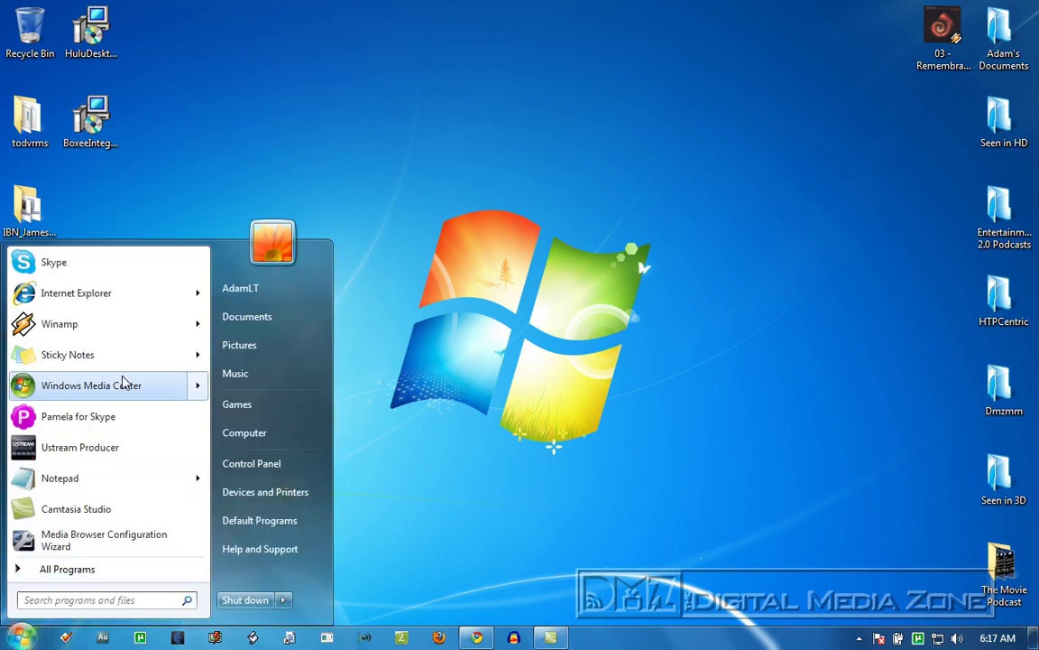
mouse_move(119, 386)
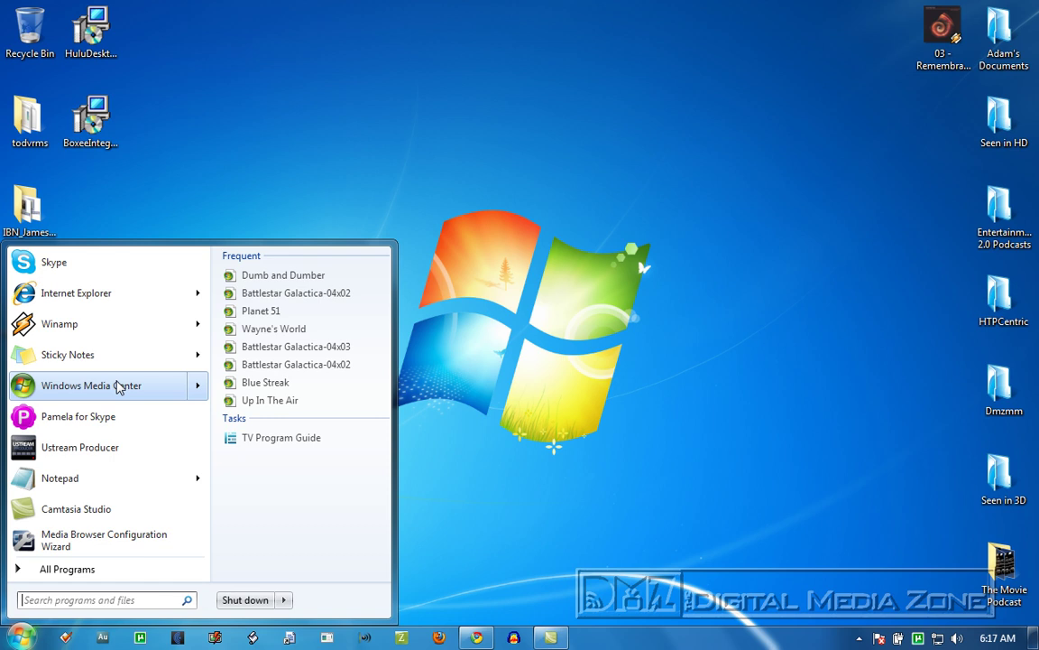
left_click(119, 386)
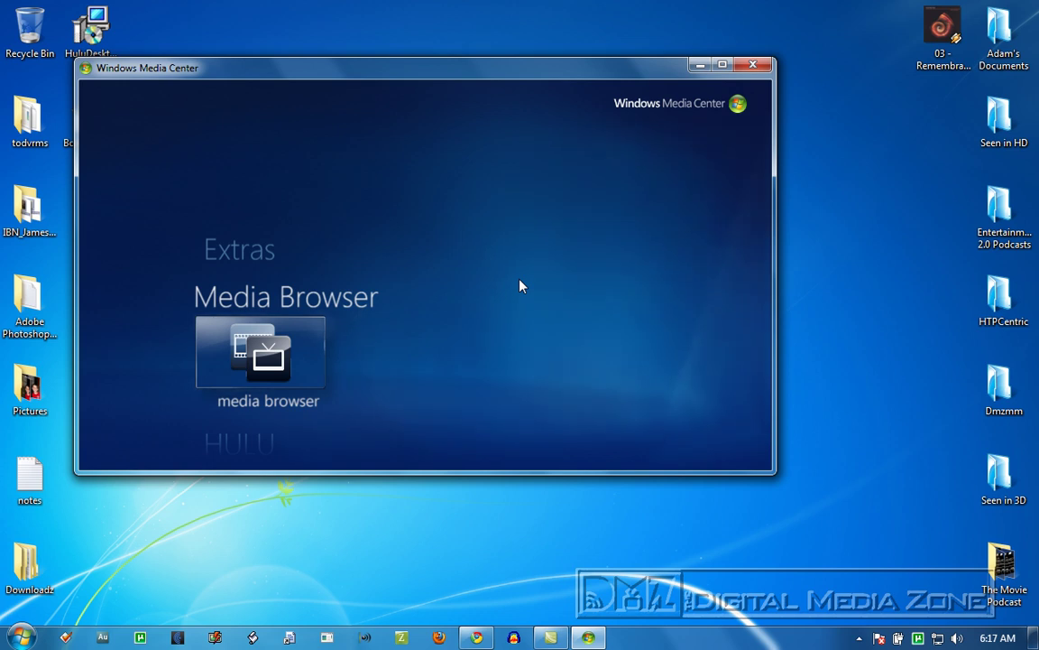
scroll(520, 286, "down", 1)
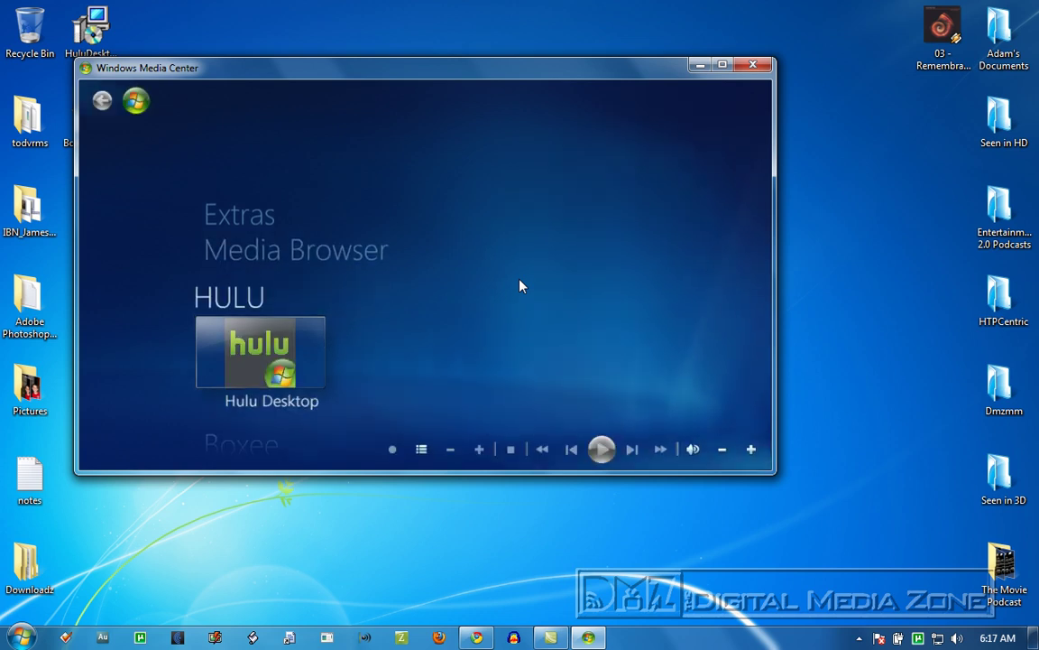
scroll(520, 286, "down", 1)
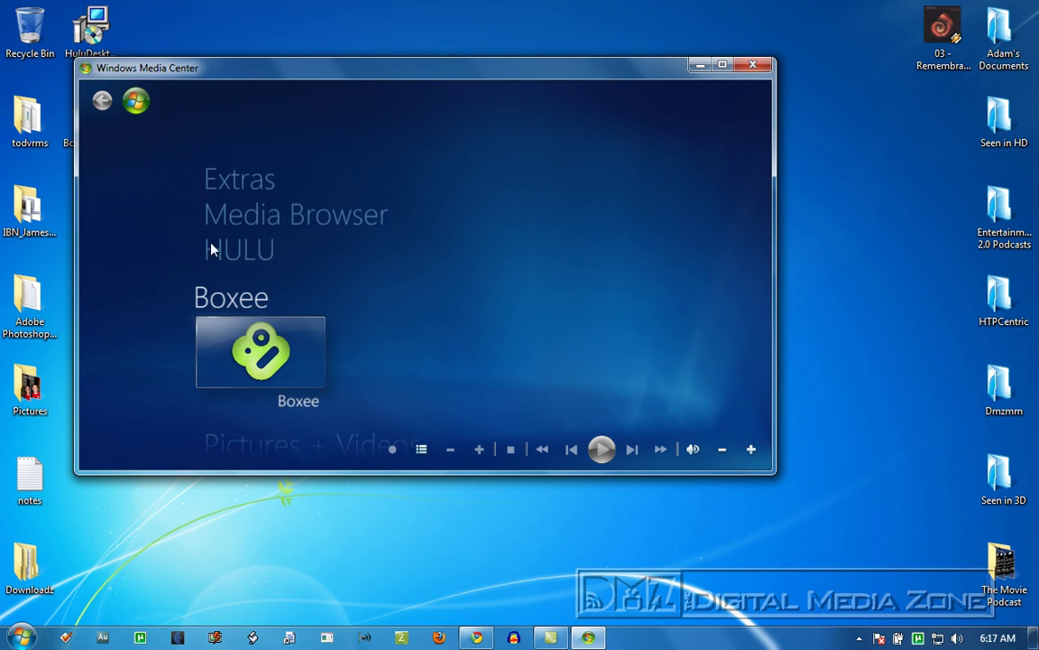
scroll(274, 369, "up", 1)
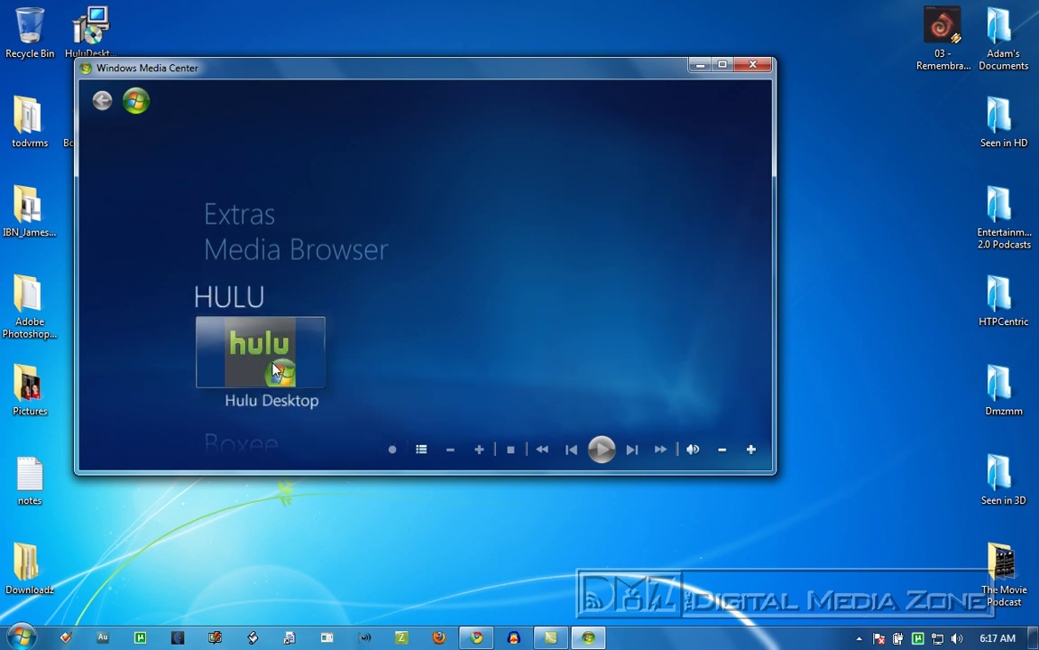
Launch Boxee from its Media Center entry, and exit it from the login screen to return to Media Center
scroll(273, 361, "down", 1)
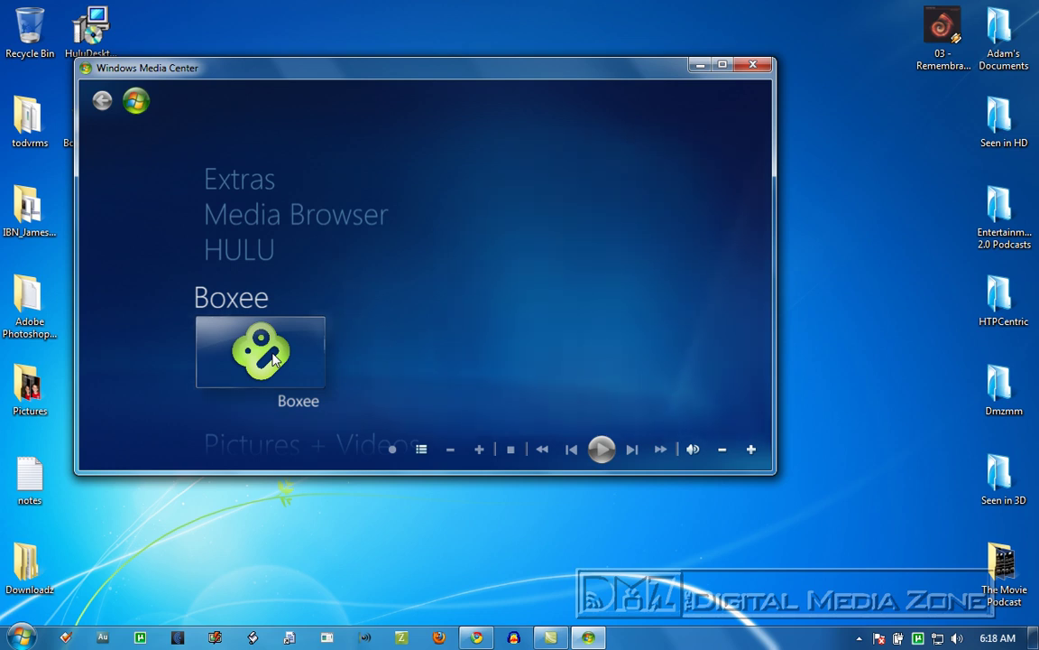
left_click(273, 356)
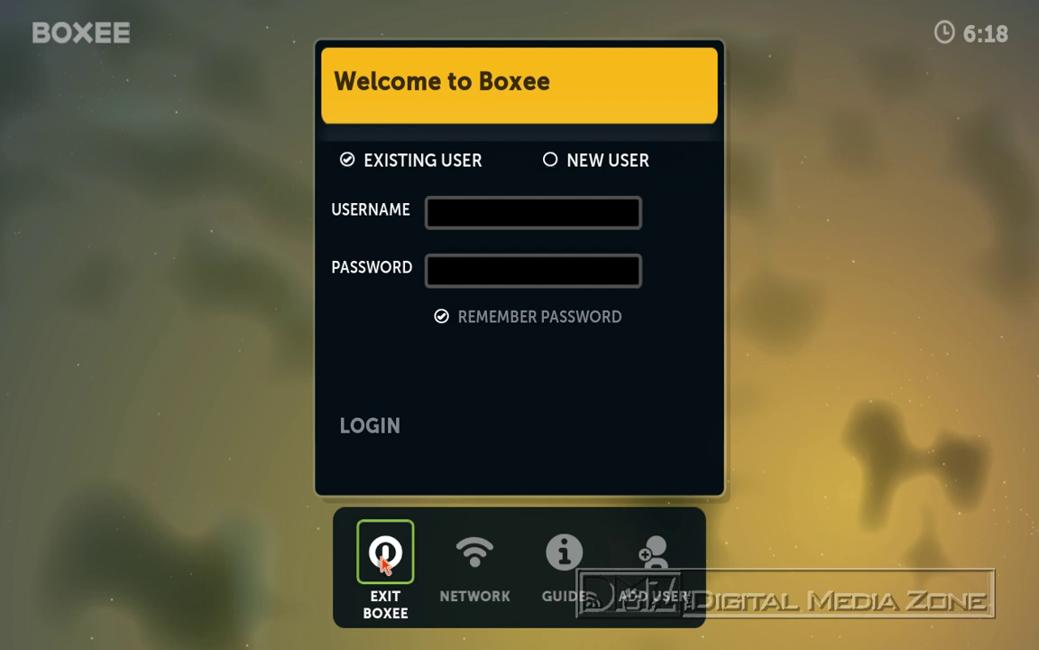
left_click(384, 560)
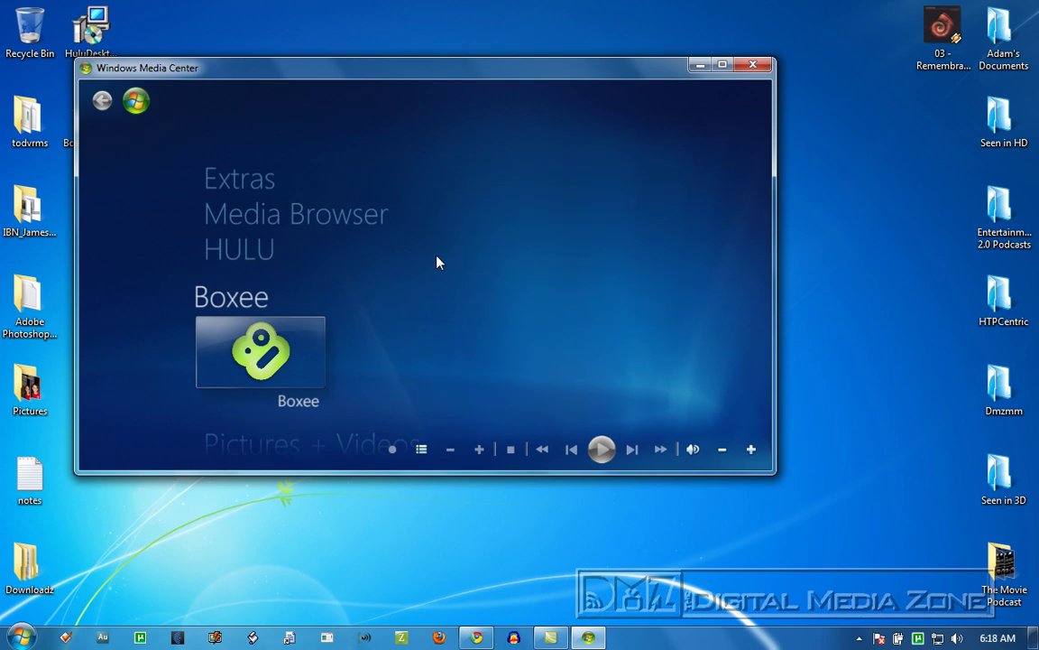
scroll(317, 295, "up", 1)
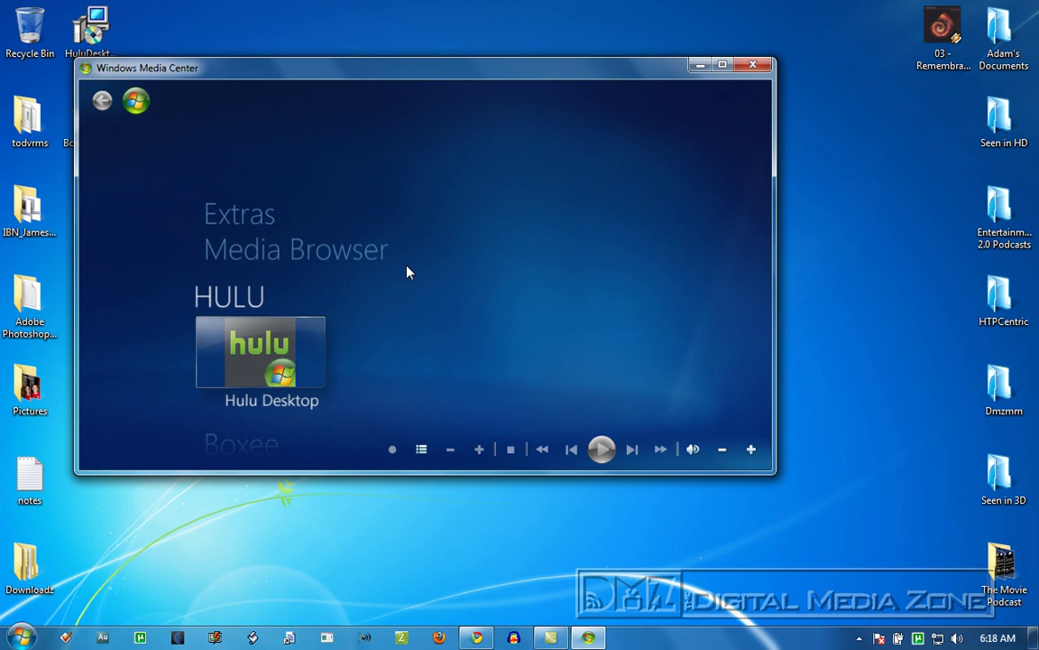
scroll(407, 272, "up", 1)
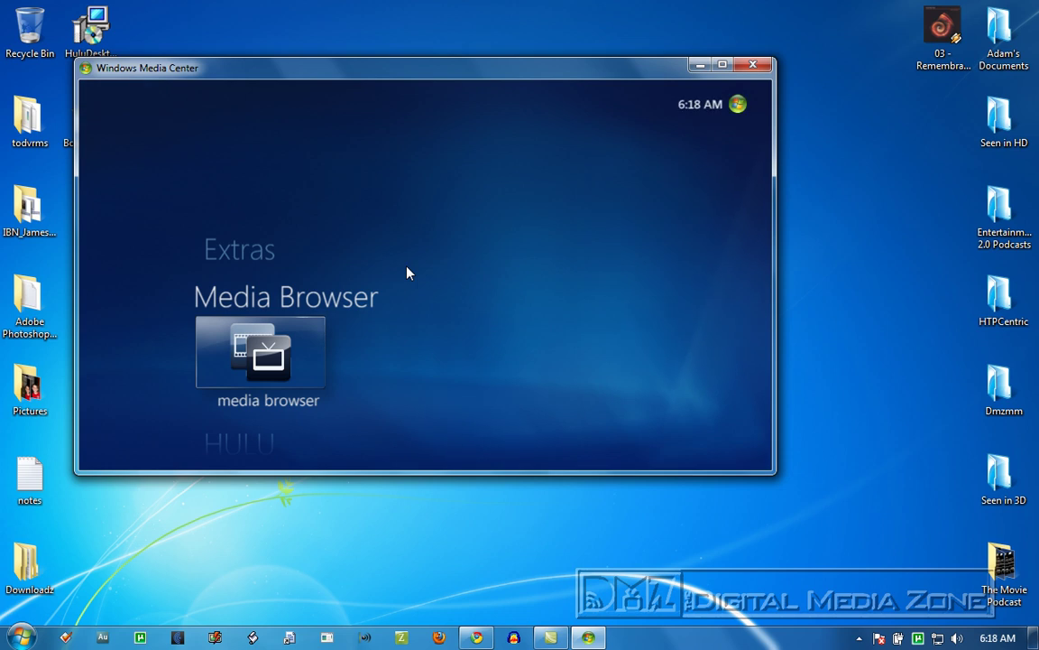
scroll(407, 272, "down", 1)
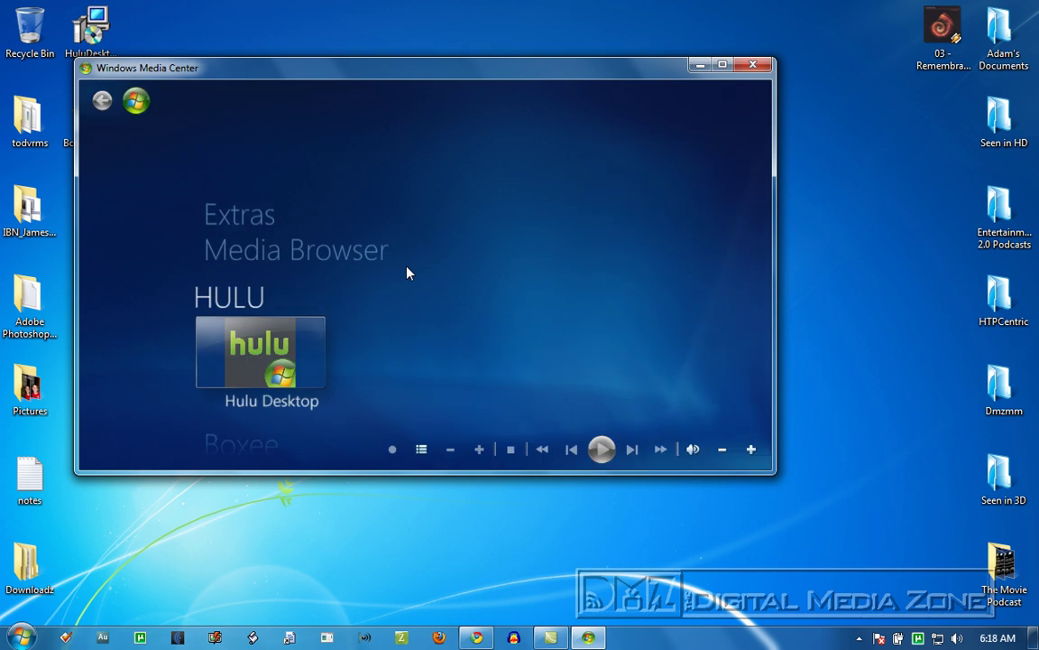
scroll(407, 272, "down", 1)
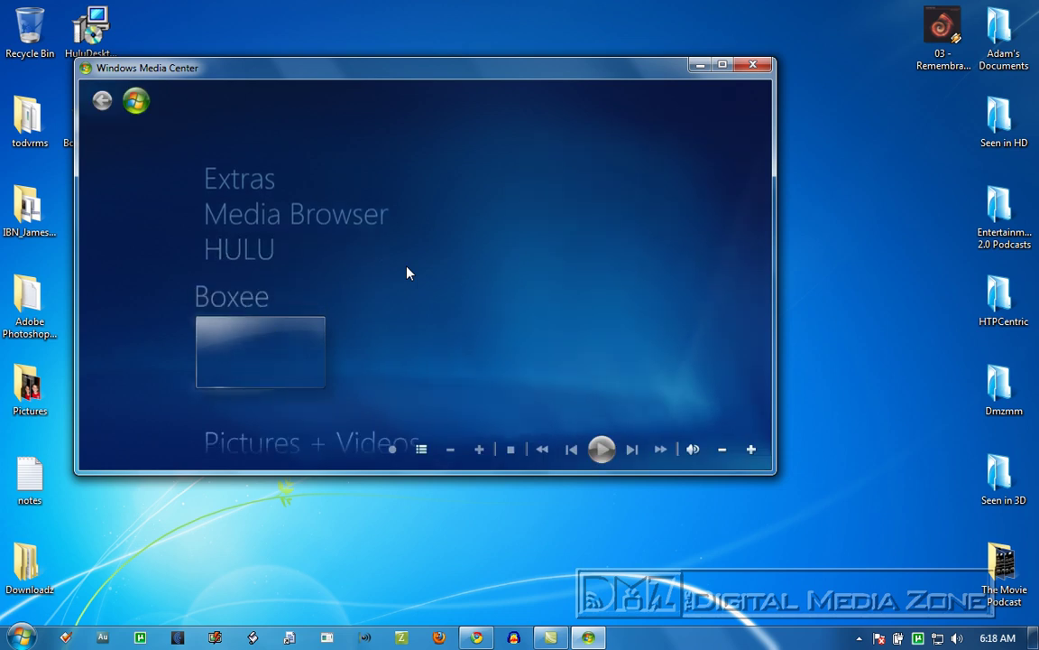
scroll(407, 273, "down", 1)
scroll(407, 273, "up", 1)
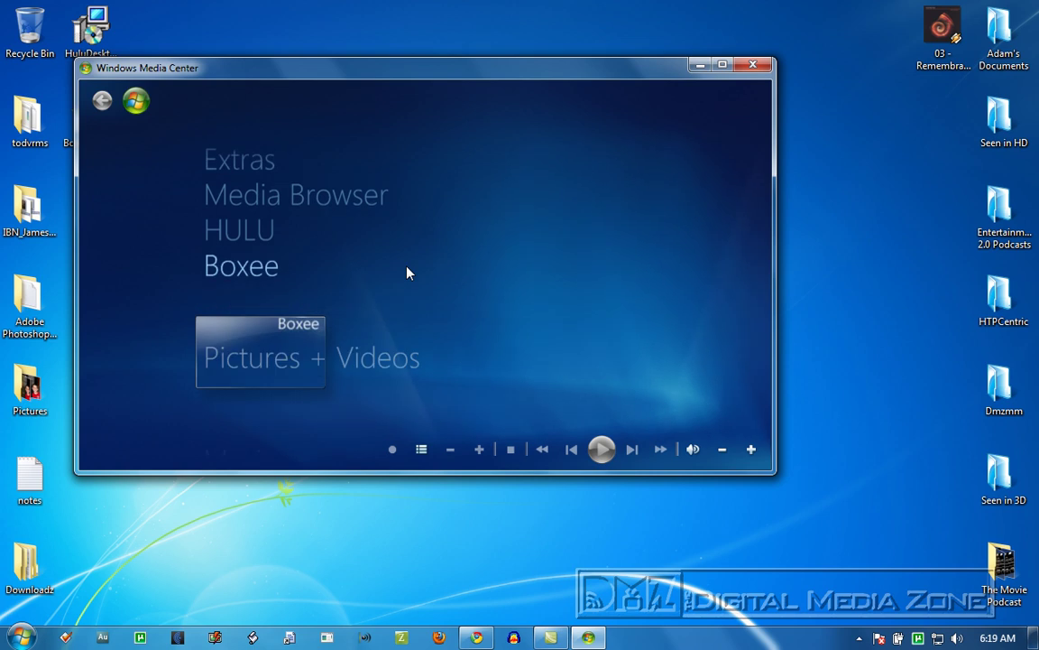
Close Windows Media Center and open the Media Browser Configuration Wizard
scroll(407, 272, "up", 2)
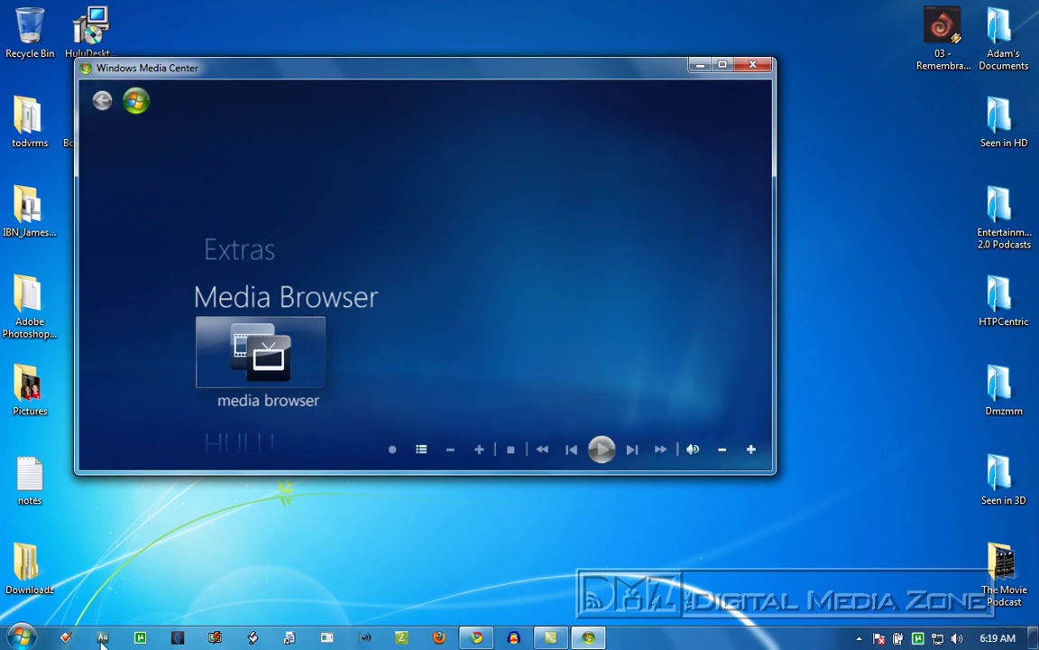
left_click(750, 67)
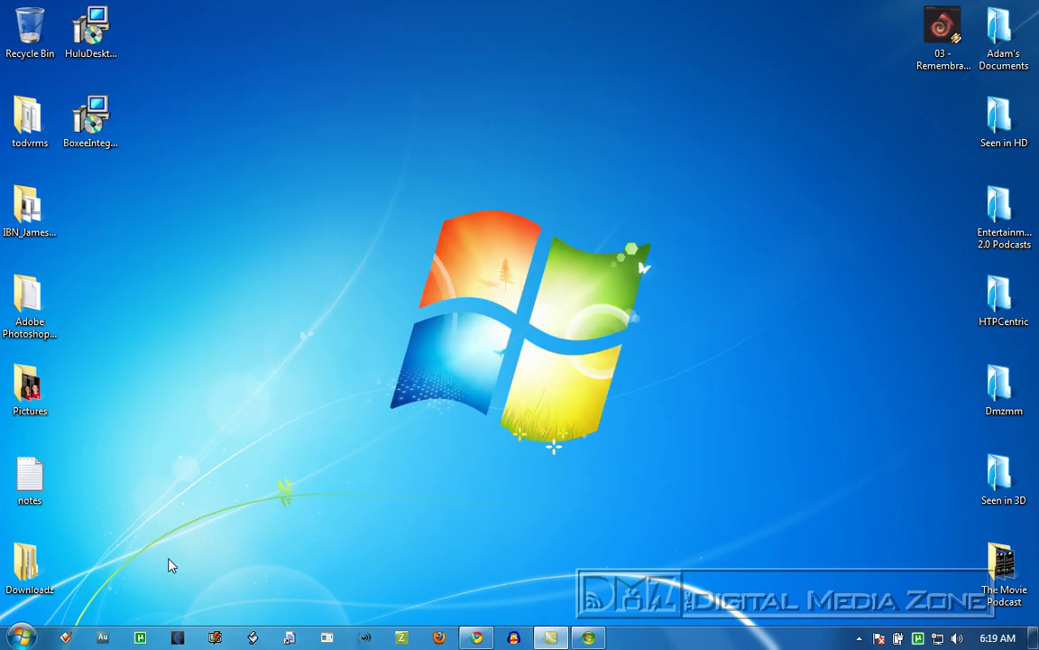
left_click(24, 637)
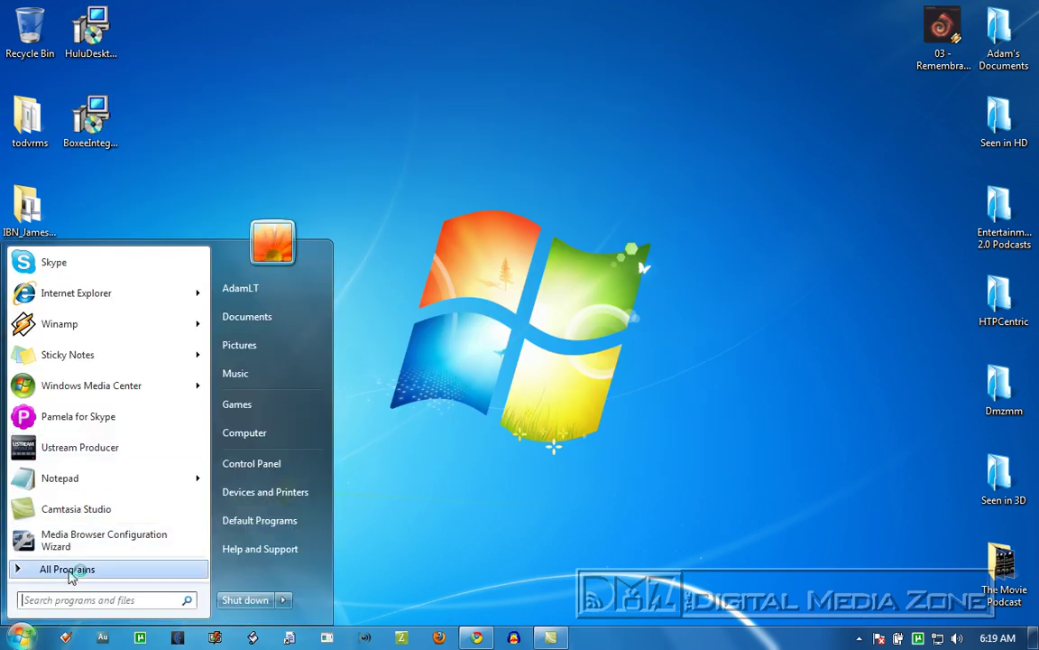
left_click(448, 460)
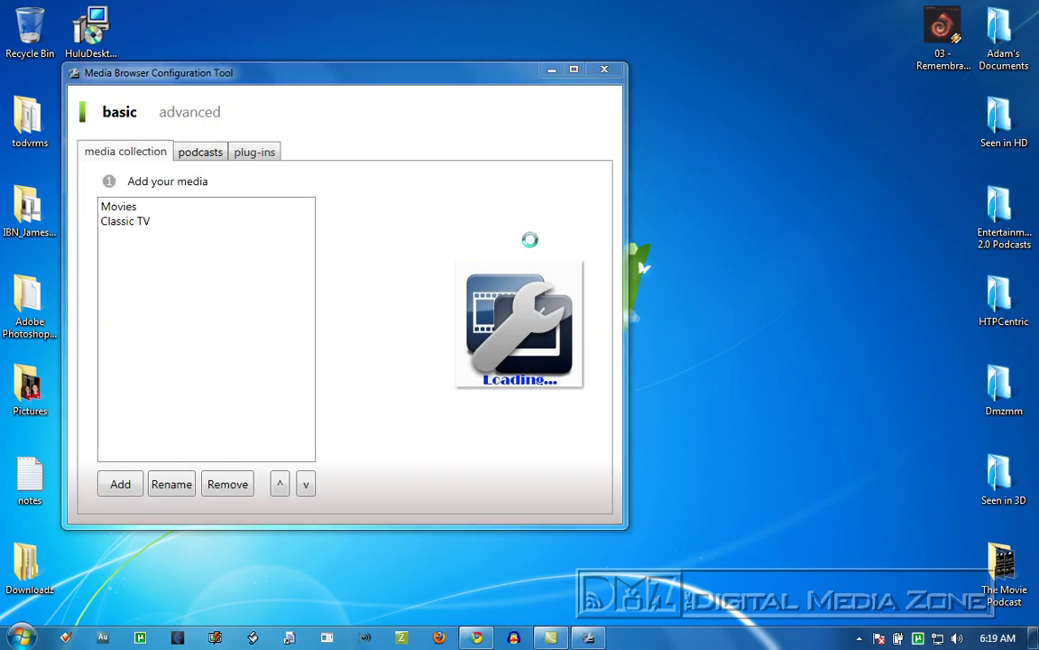
View the folders assigned to the Movies and Classic TV media collections, and close the configuration tool
left_click(135, 210)
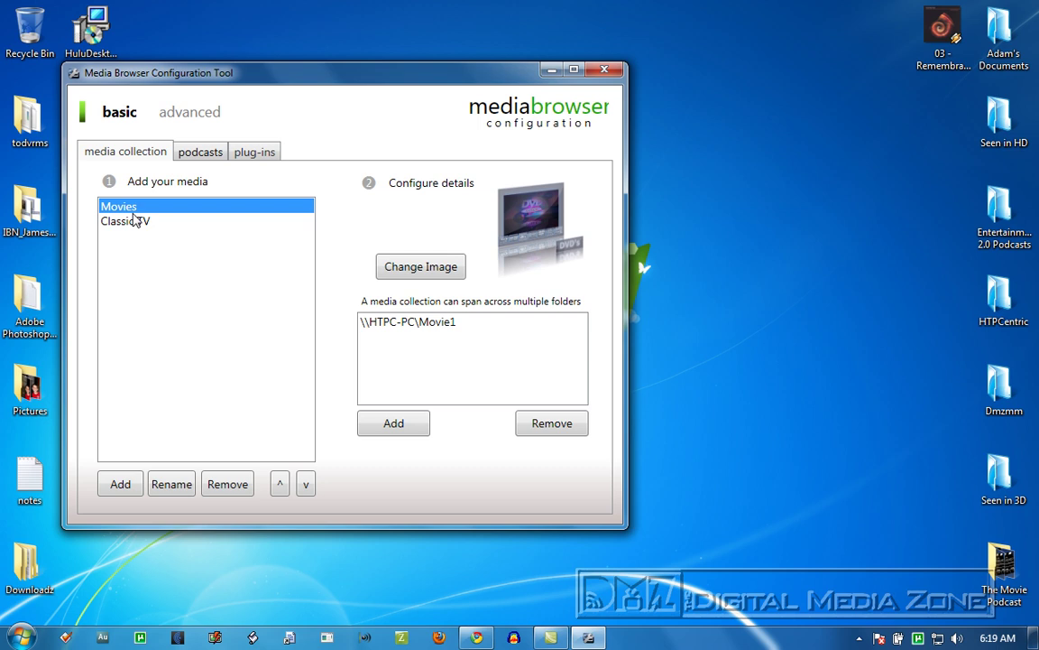
left_click(125, 223)
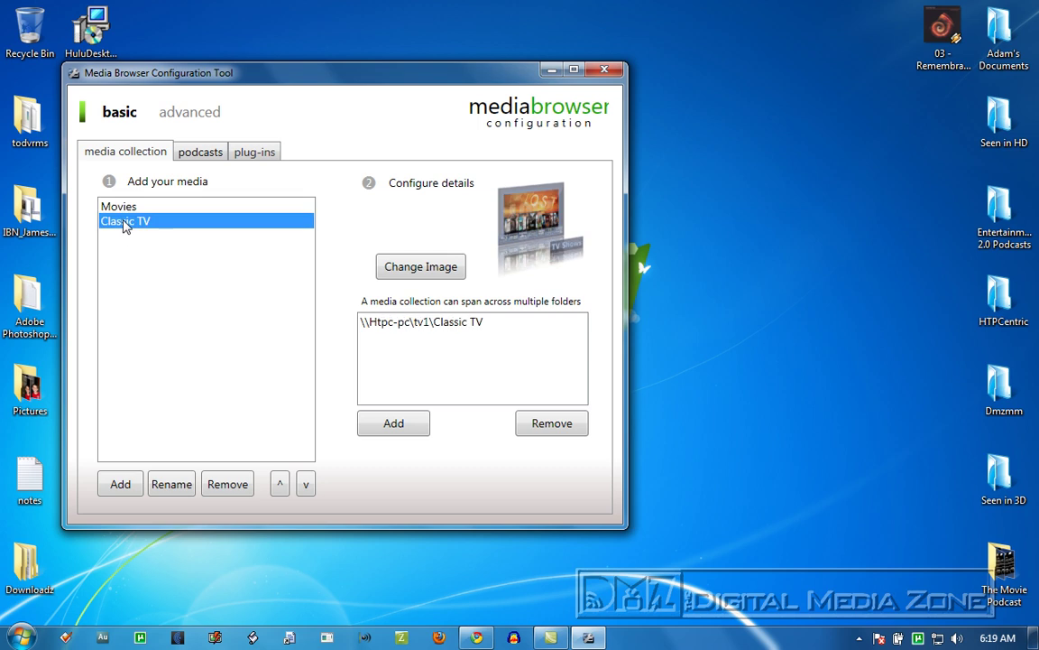
left_click(127, 210)
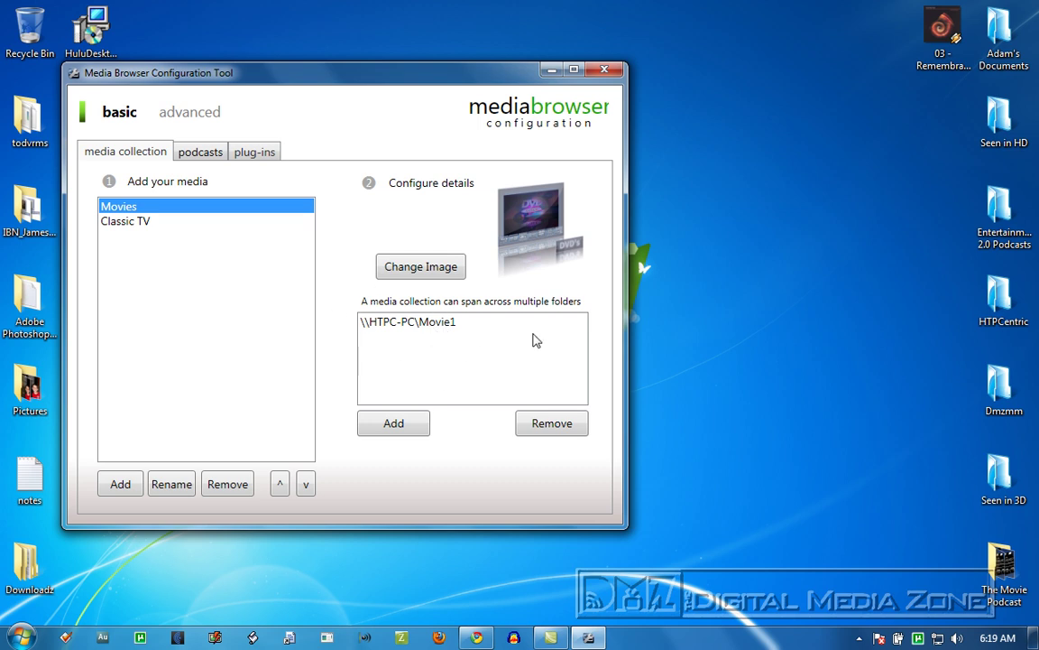
key("alt+F4")
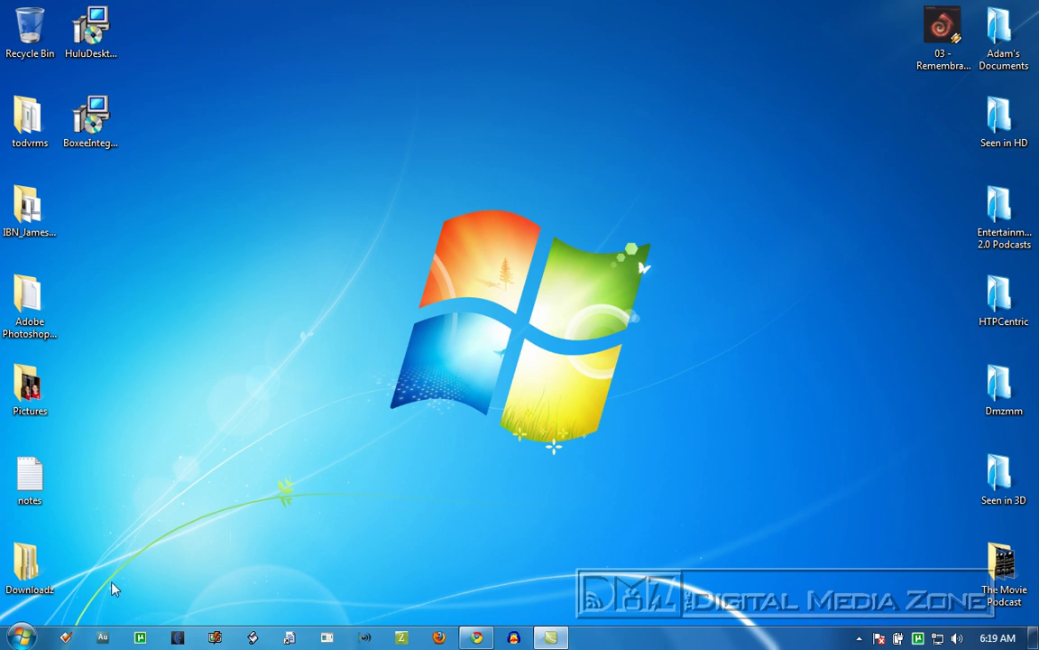
Launch Media Center Studio from the Advent program folder and maximize its window
key("super")
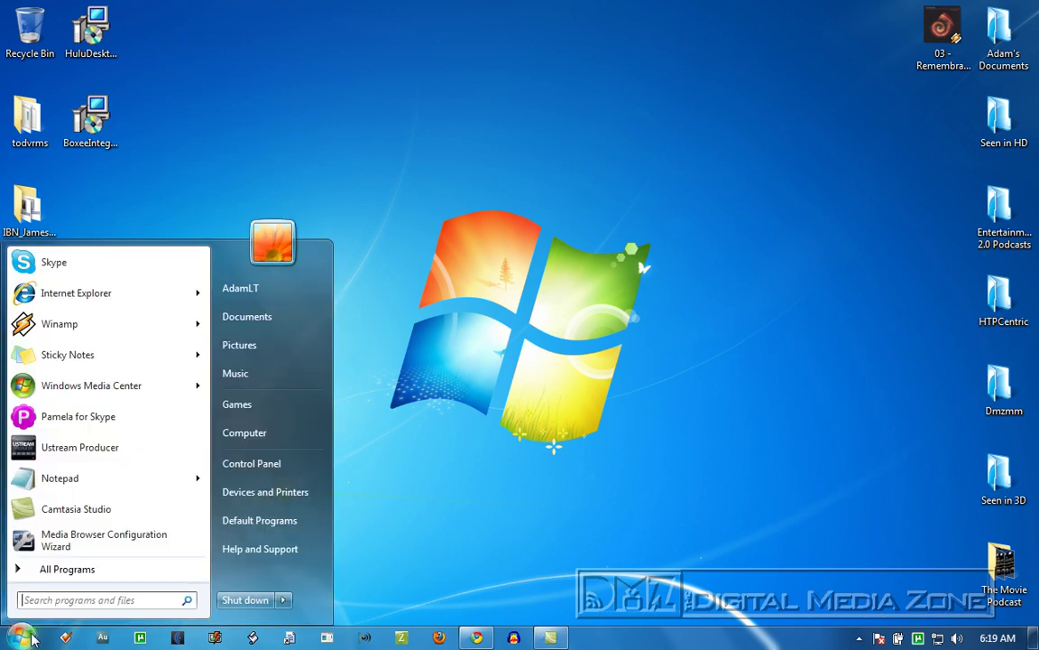
left_click(81, 576)
scroll(102, 424, "down", 2)
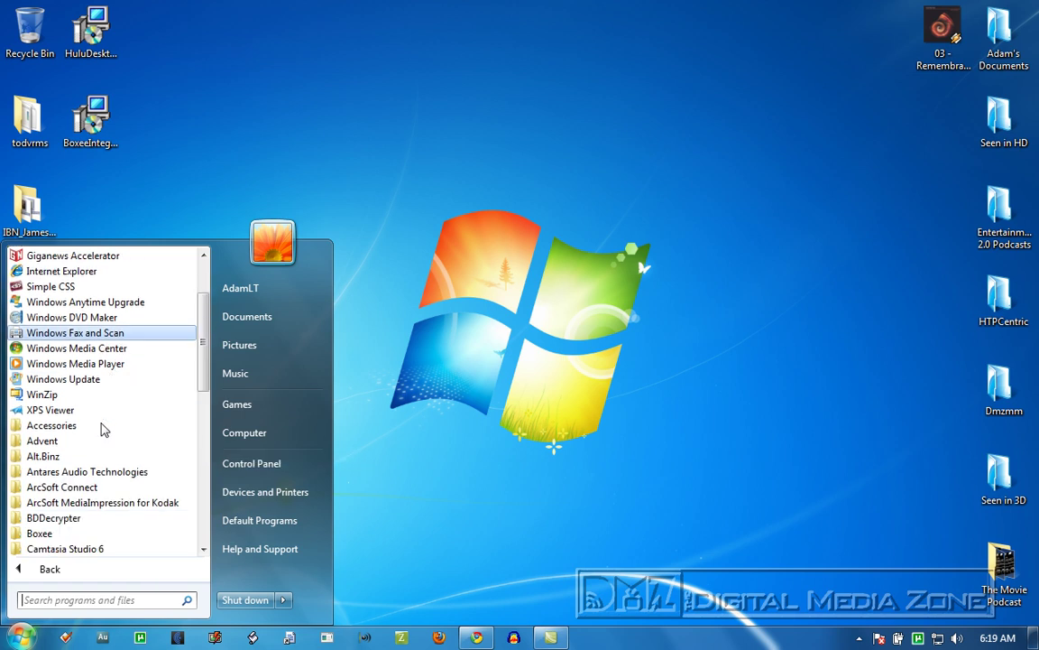
left_click(82, 441)
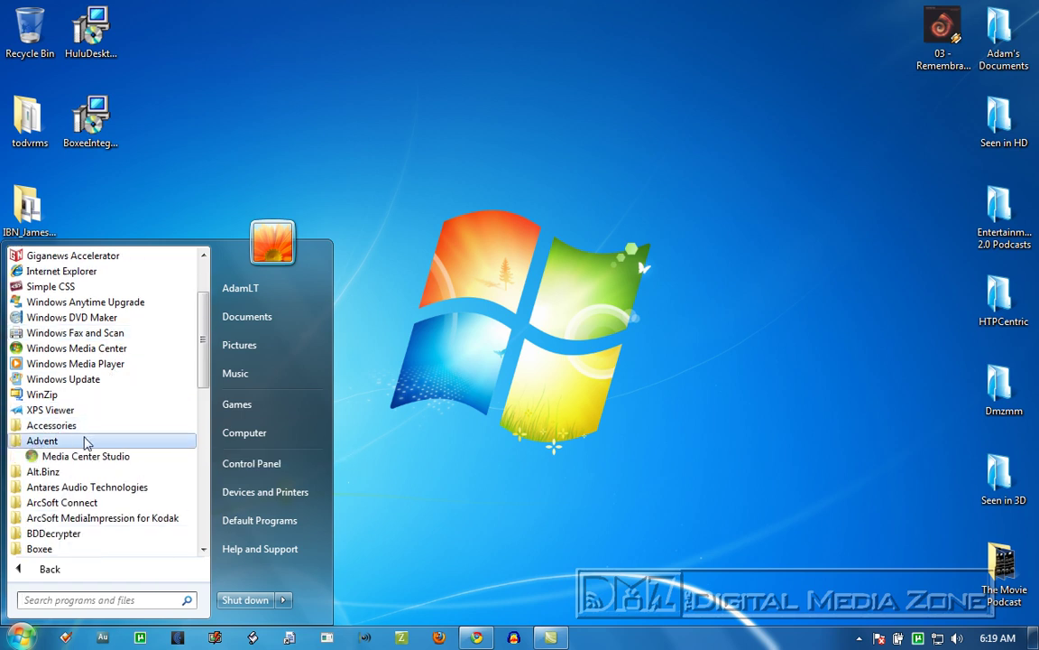
scroll(108, 434, "down", 1)
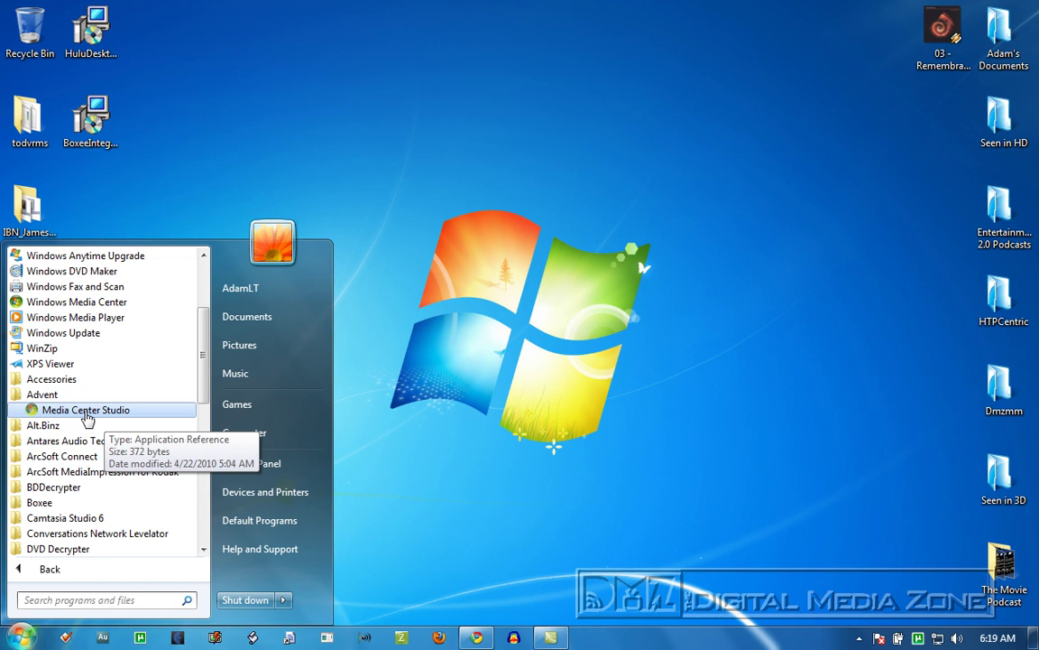
left_click(86, 412)
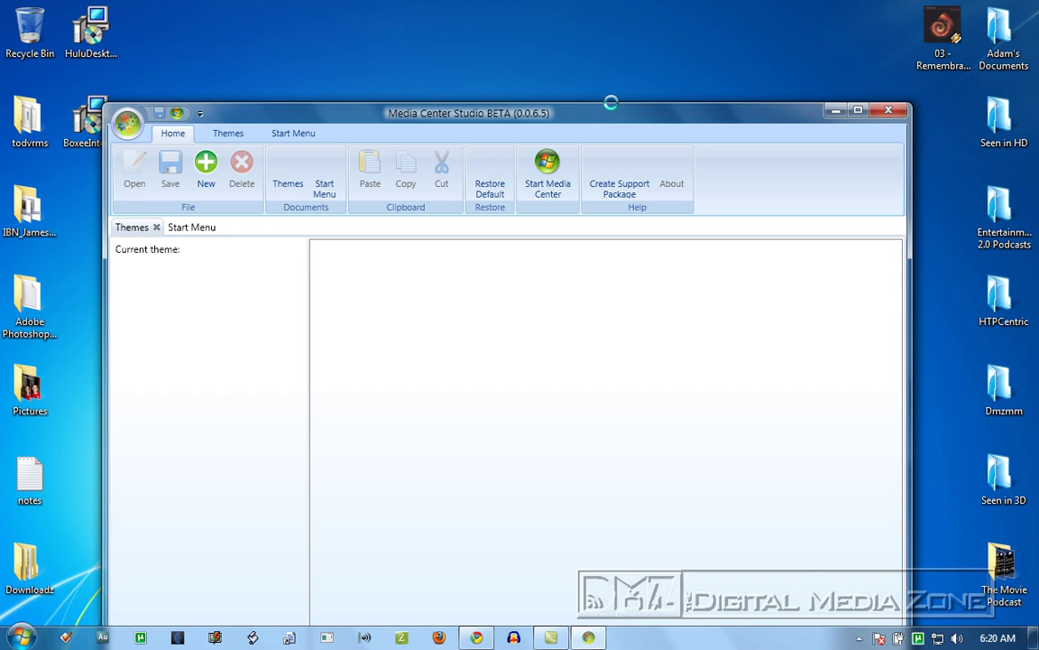
left_click_drag(612, 120, 617, 14)
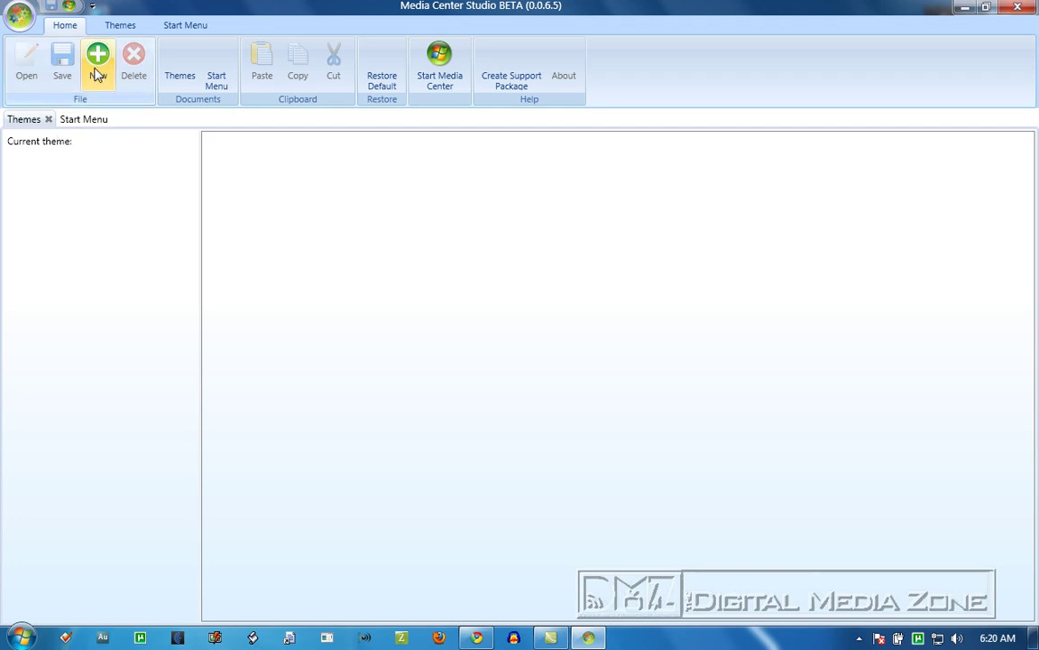
Open the Start Menu layout and disable learn more, burn cd/dvd, sync, add extender and tune network in the Tasks strip
left_click(82, 122)
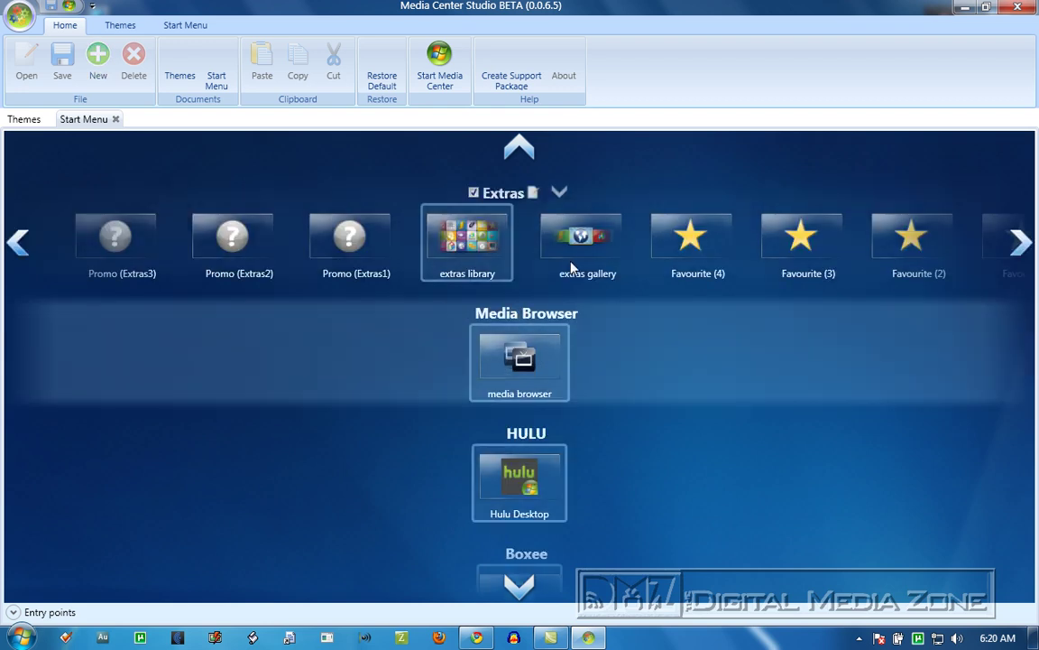
scroll(546, 297, "down", 2)
scroll(546, 315, "down", 5)
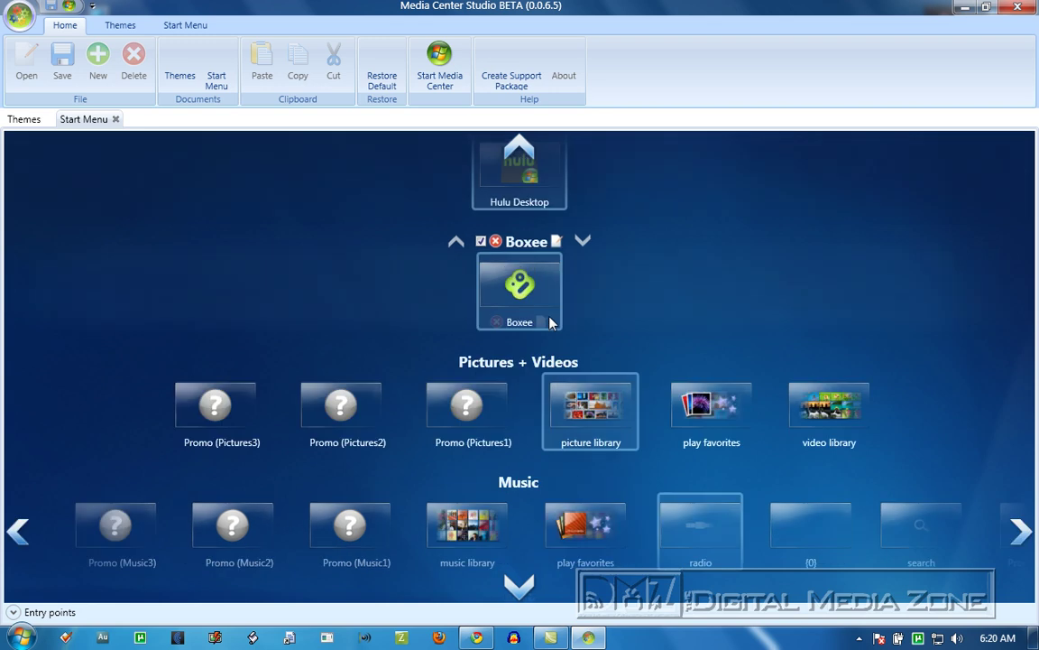
scroll(551, 321, "down", 5)
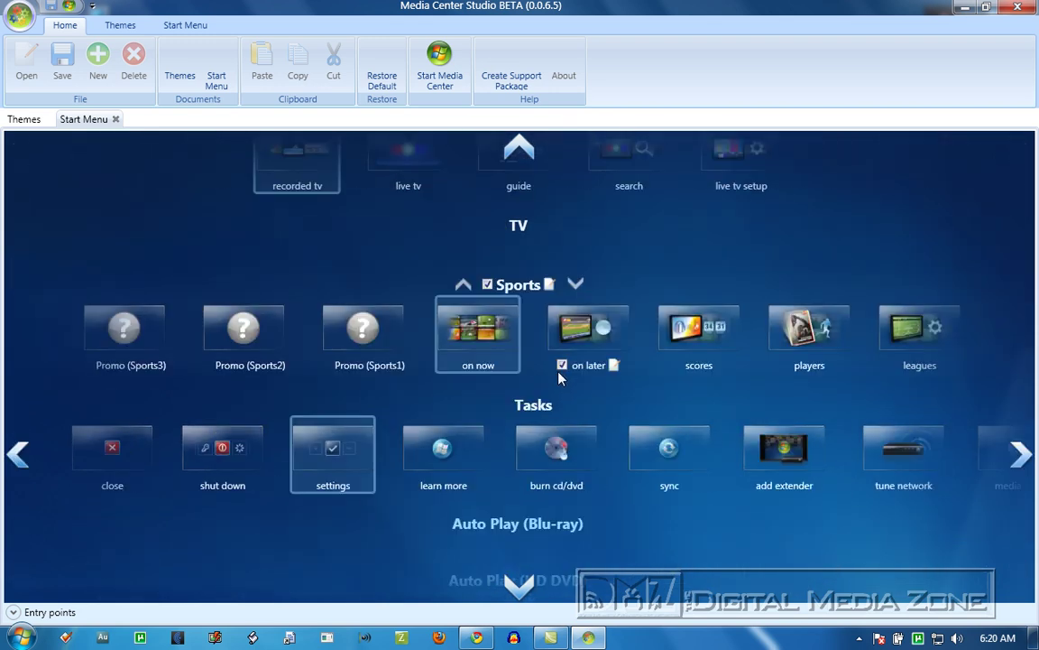
mouse_move(557, 451)
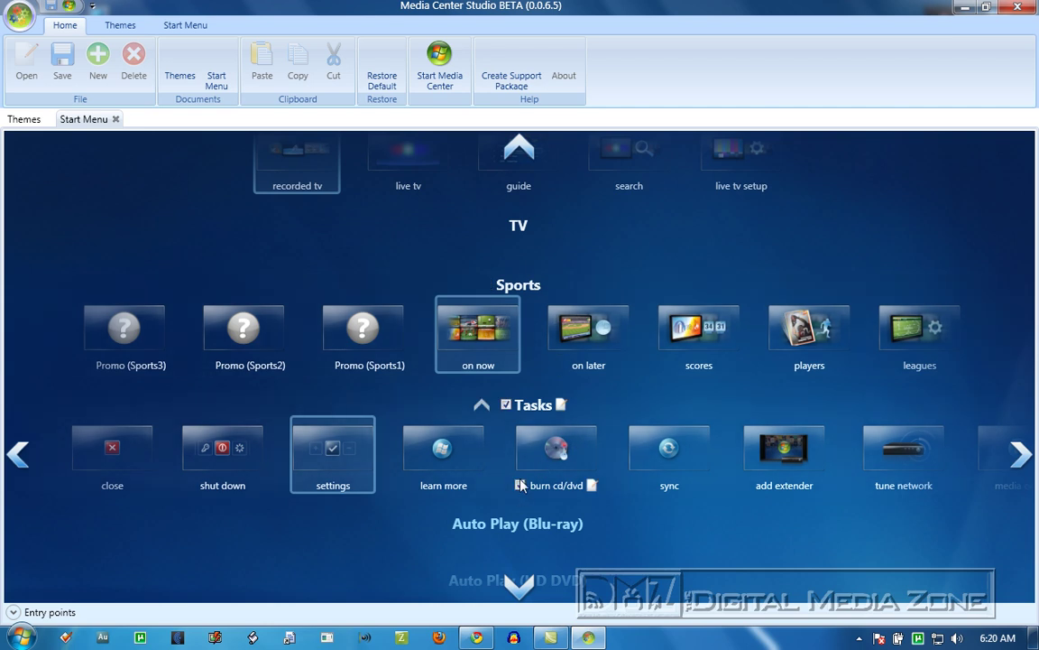
mouse_move(424, 473)
left_click(411, 486)
mouse_move(546, 457)
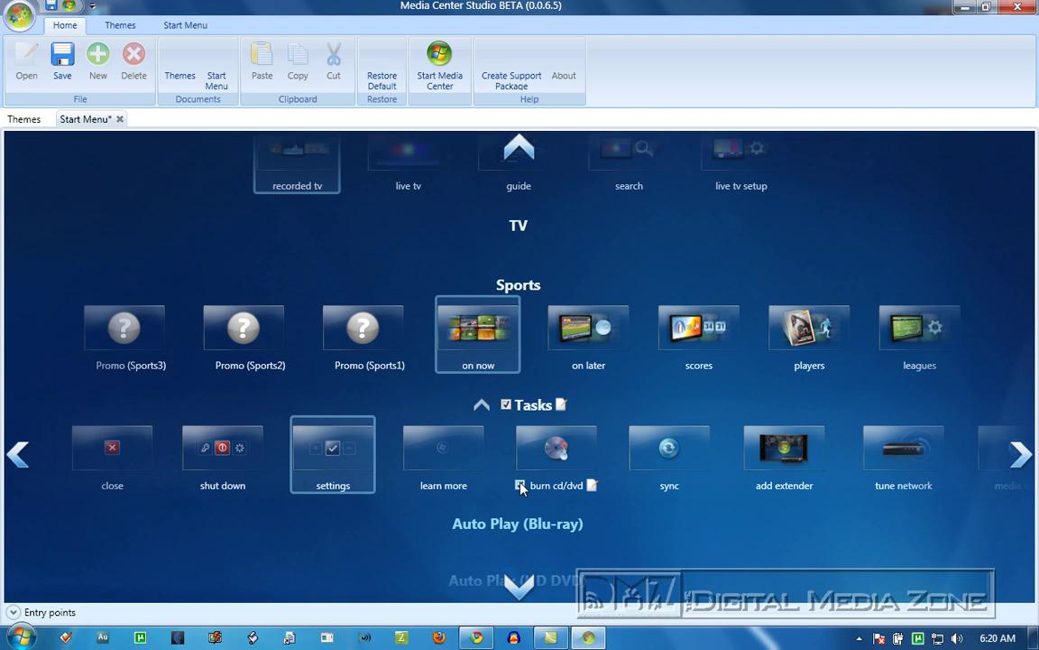
left_click(520, 486)
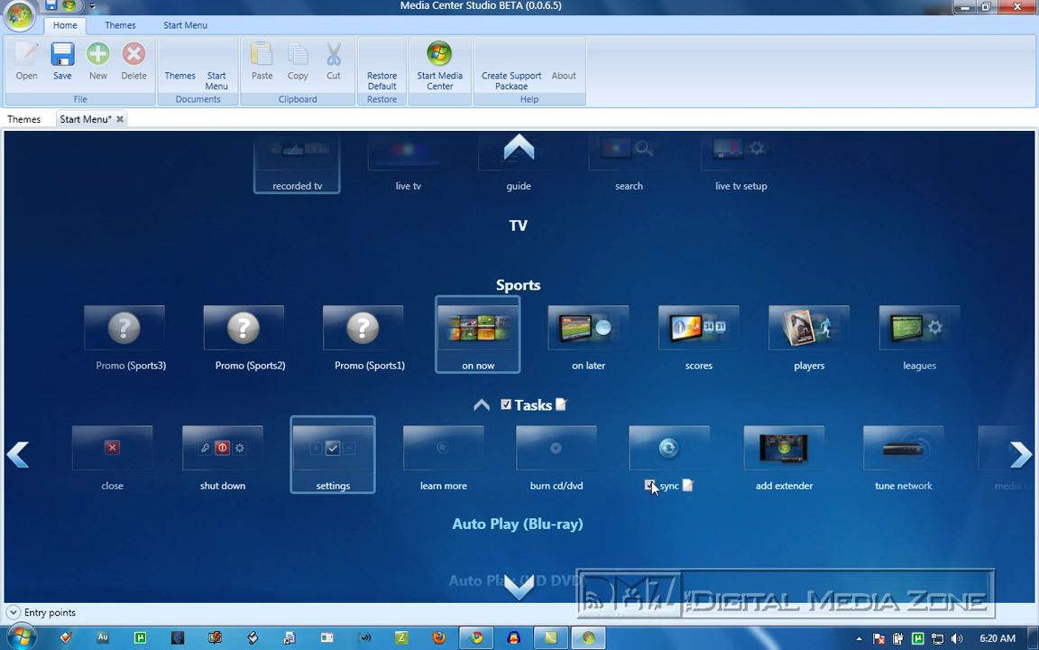
left_click(651, 488)
mouse_move(753, 489)
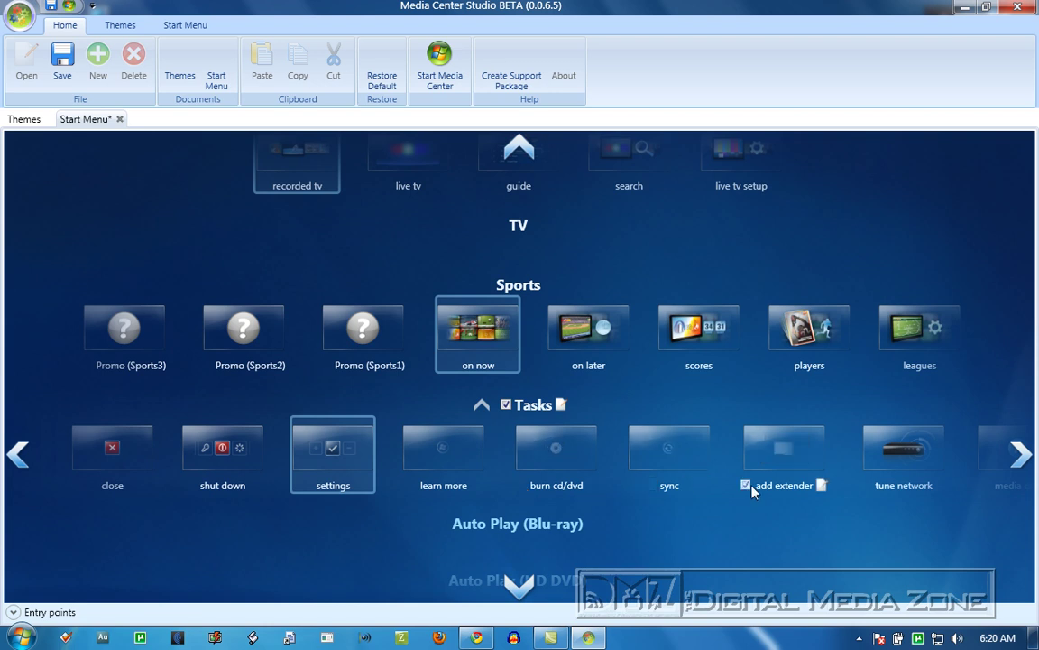
left_click(865, 484)
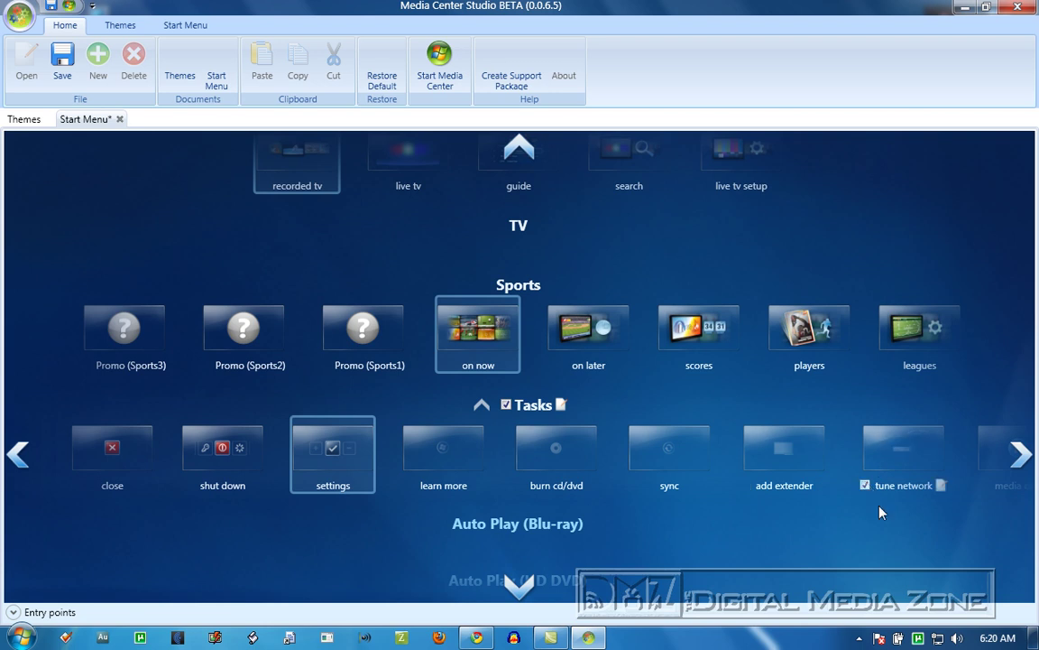
Disable the entire Sports strip in the Start Menu layout
scroll(559, 485, "up", 1)
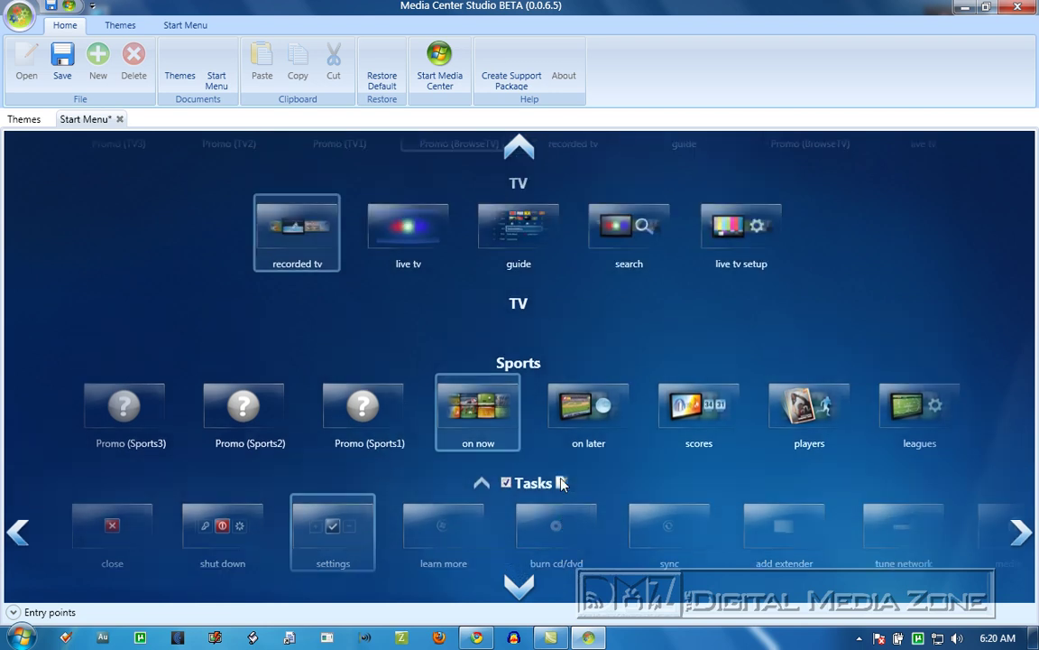
scroll(585, 493, "up", 1)
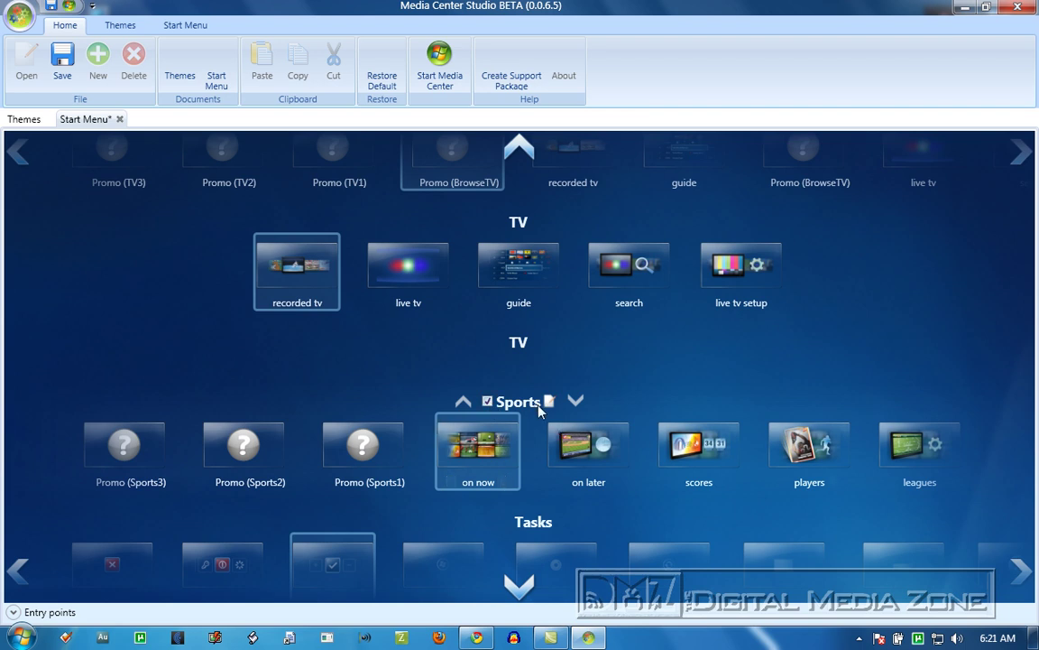
left_click(487, 401)
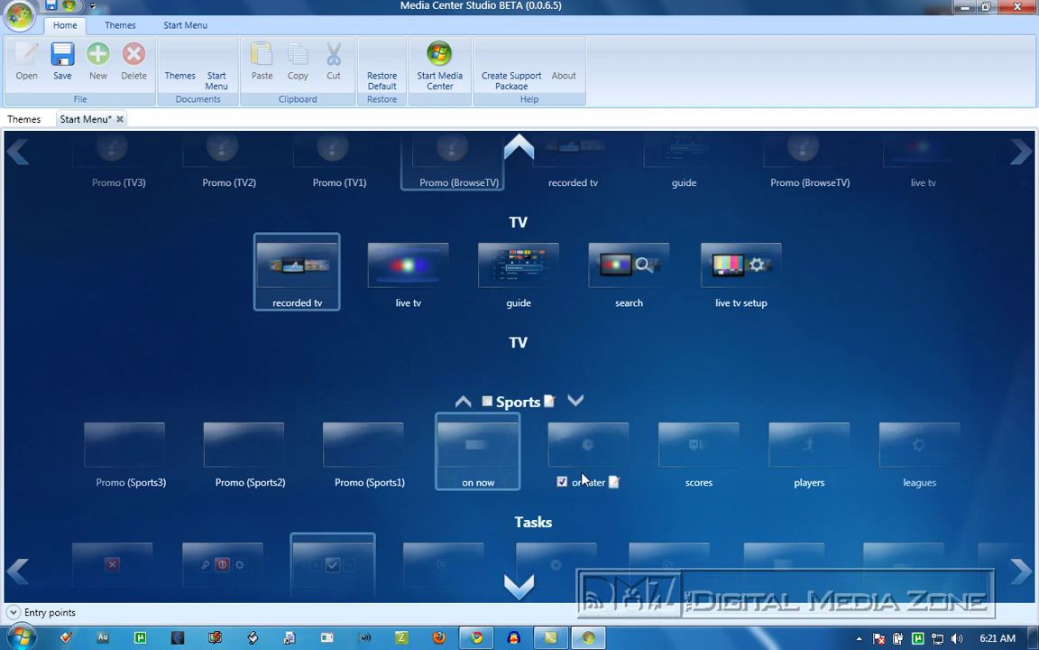
Disable the entire Movies strip in the Start Menu layout
scroll(584, 419, "up", 2)
scroll(582, 478, "up", 2)
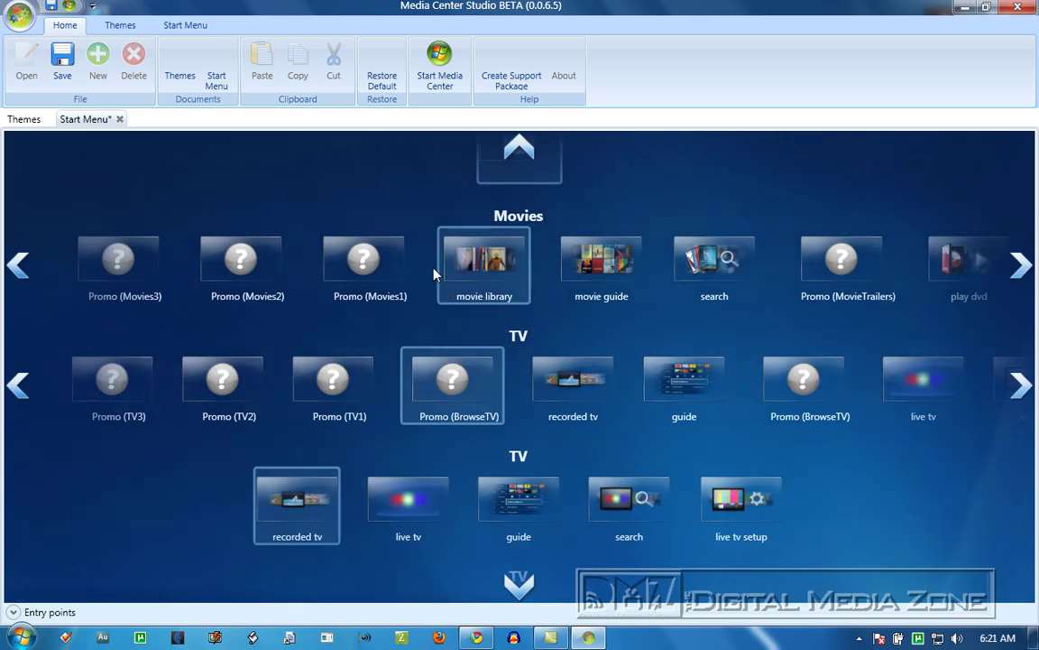
scroll(607, 398, "up", 2)
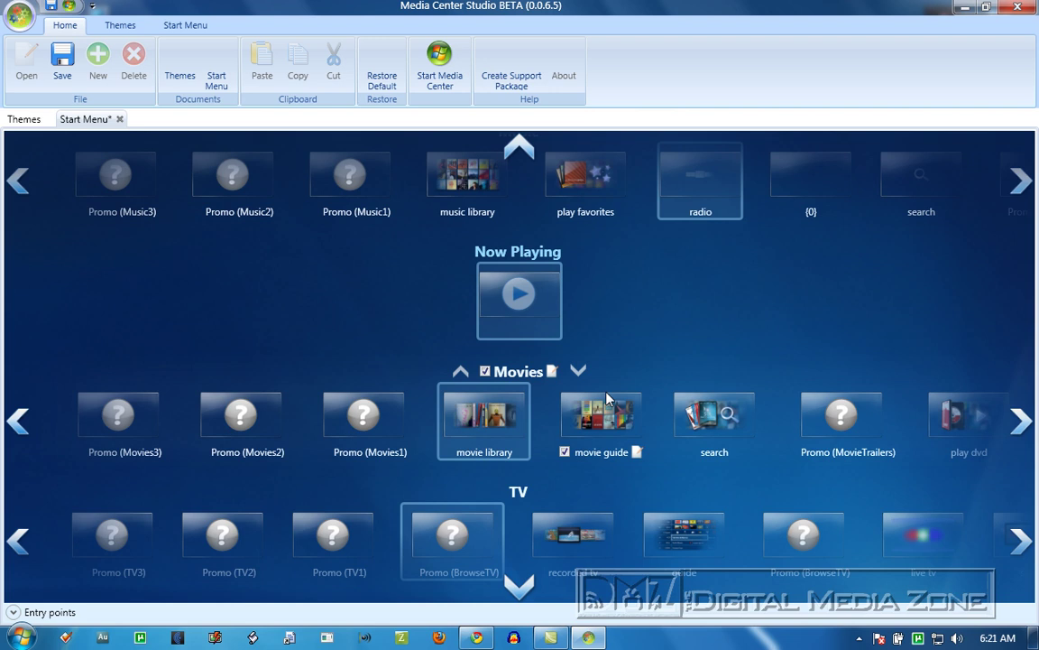
scroll(607, 398, "up", 1)
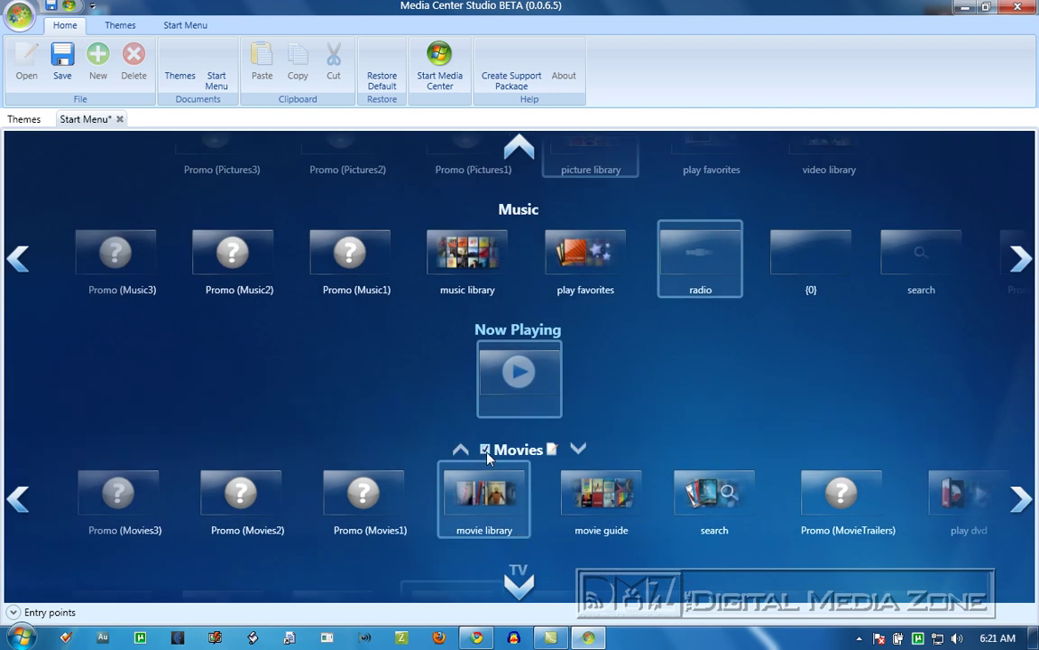
Disable the play favorites entry in the Pictures + Videos strip
scroll(703, 365, "up", 3)
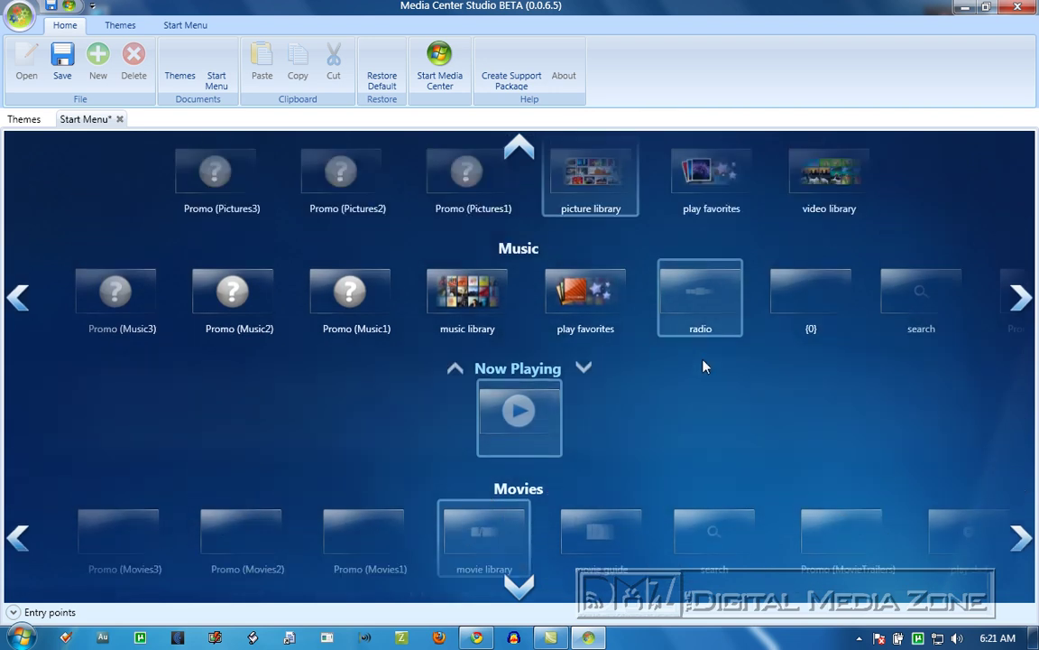
scroll(702, 364, "up", 1)
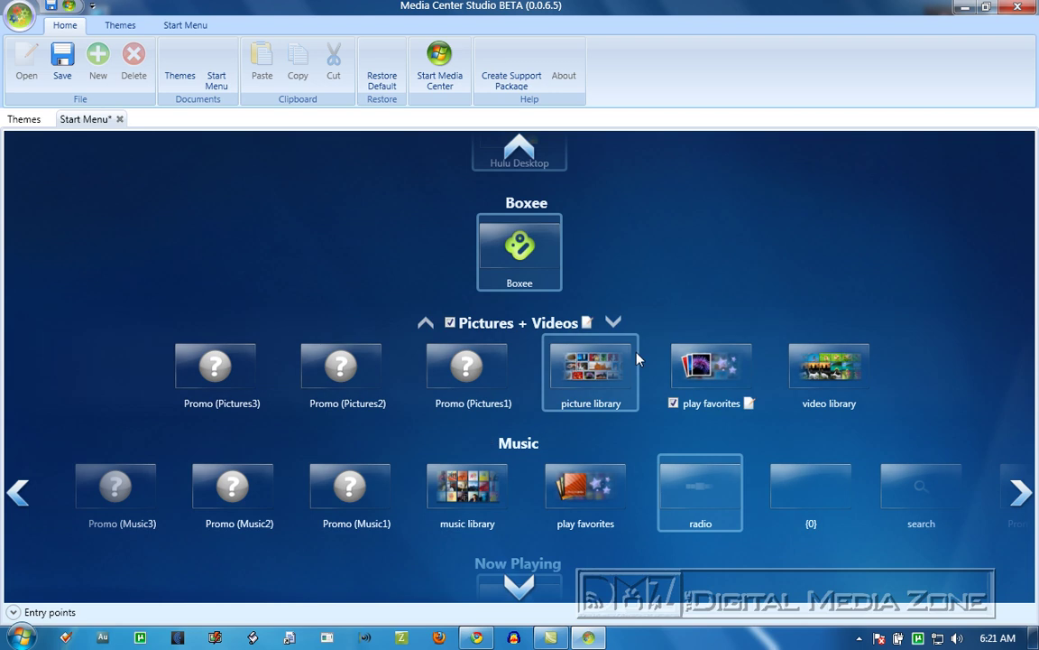
left_click(673, 403)
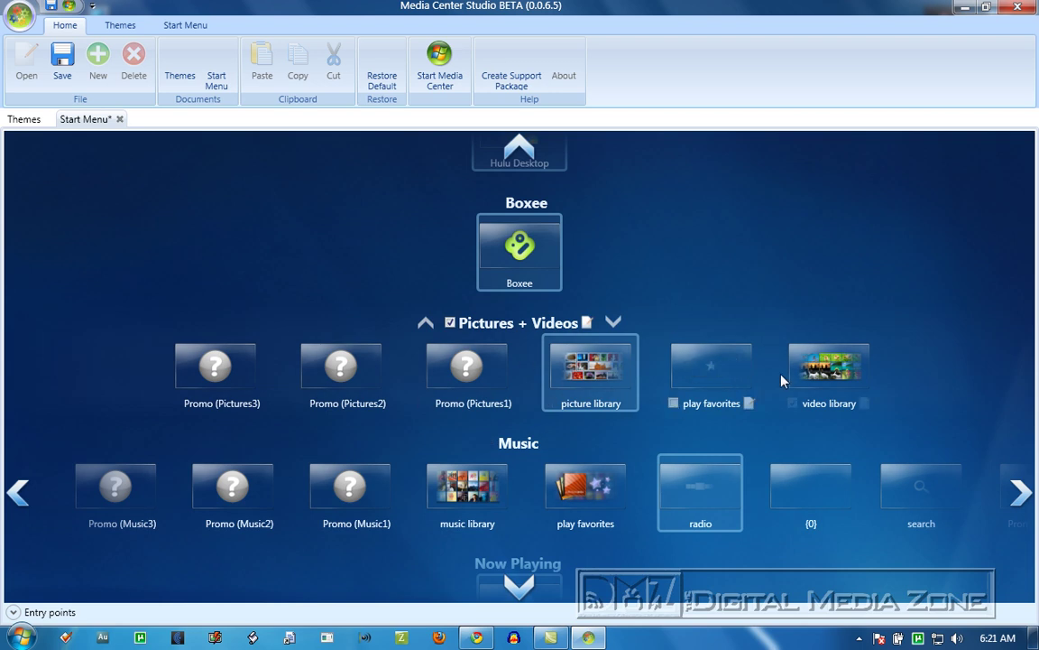
Disable the entire Extras strip above Media Browser in the Start Menu layout
scroll(485, 415, "up", 2)
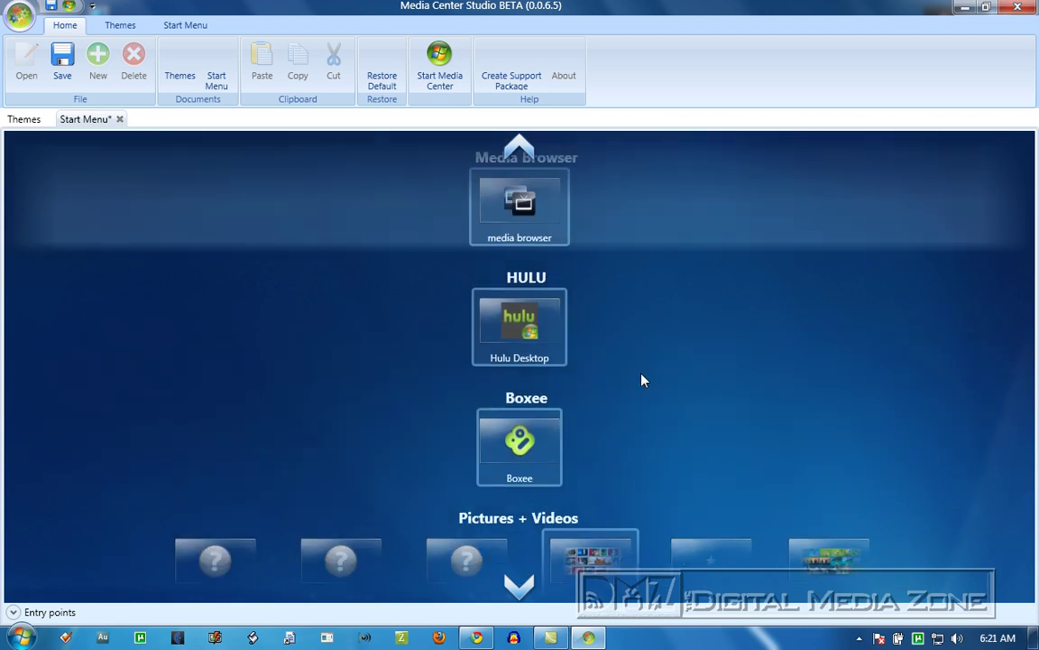
scroll(644, 377, "up", 1)
scroll(646, 377, "up", 1)
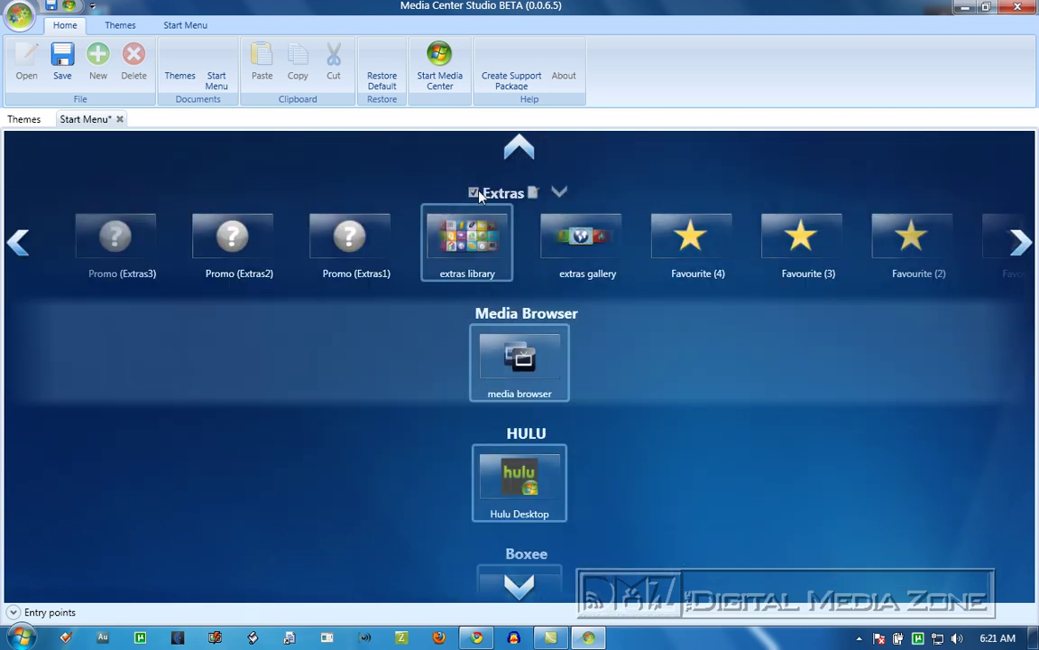
left_click(474, 192)
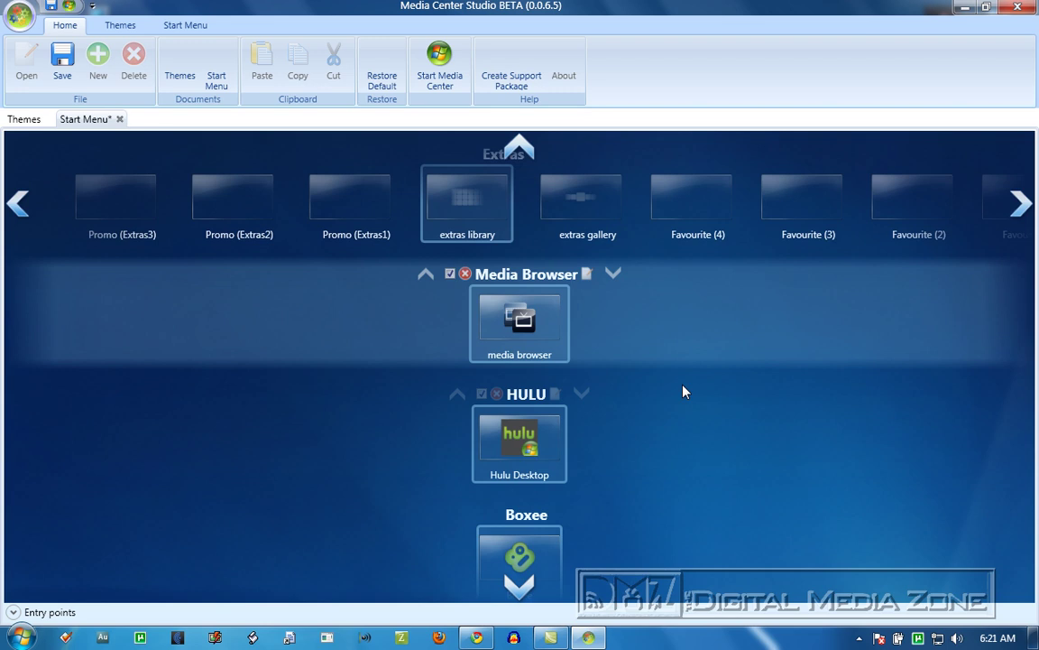
scroll(700, 386, "down", 1)
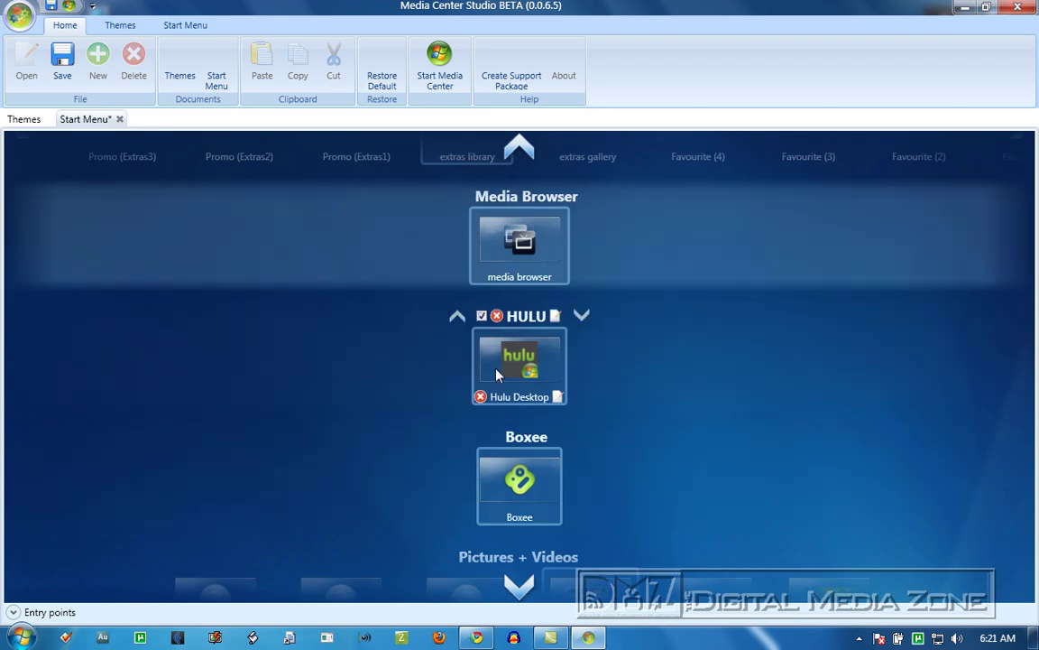
Move the Hulu Desktop and Boxee entries from their own strips into the Media Browser strip
left_click_drag(519, 369, 588, 255)
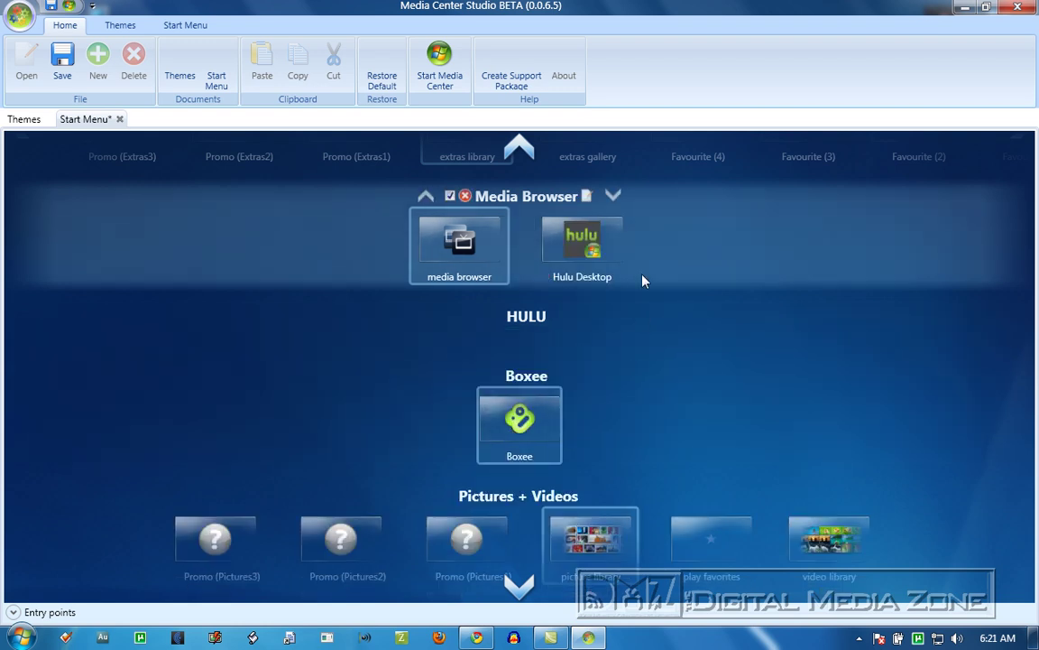
left_click_drag(518, 417, 545, 257)
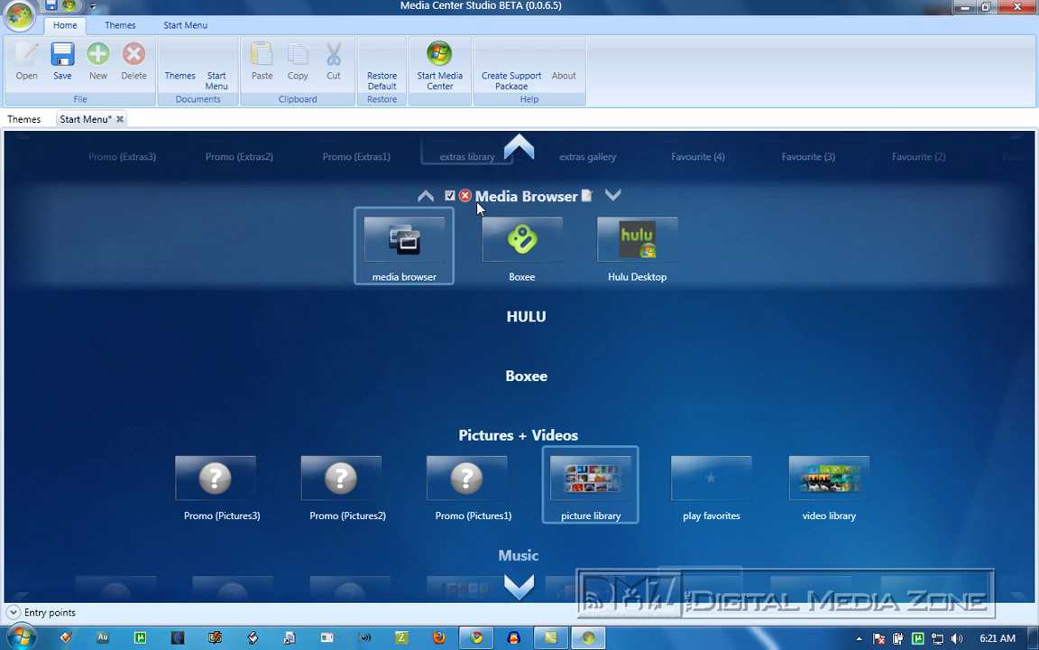
Rename the Media Browser strip as Extra Content in the Start Menu layout
left_click(587, 204)
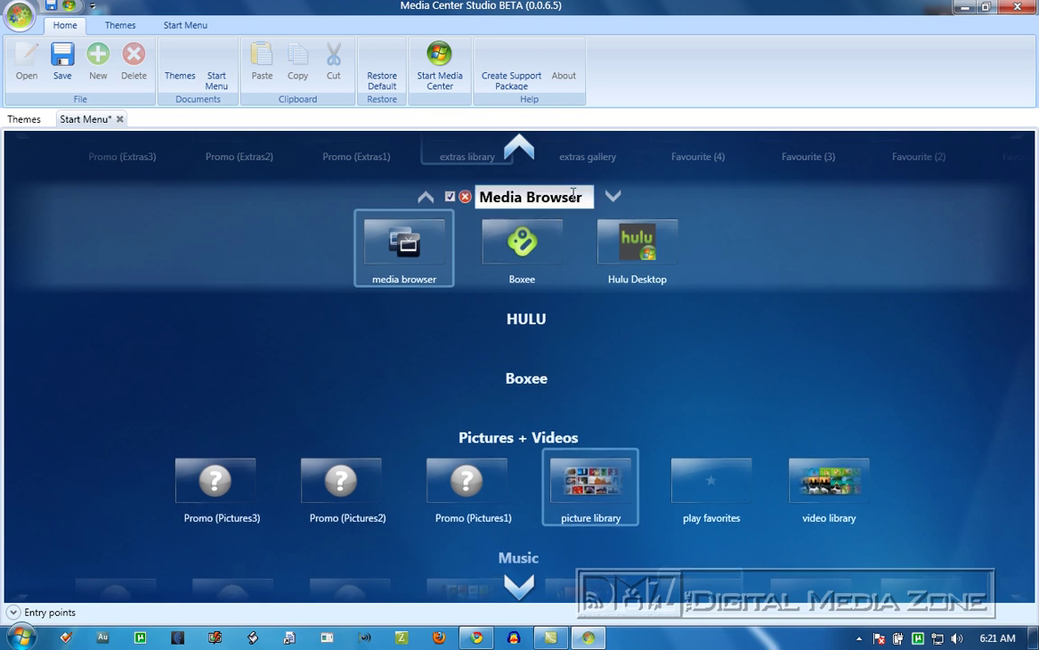
key("ctrl+shift+Left")
key("ctrl+shift+Left")
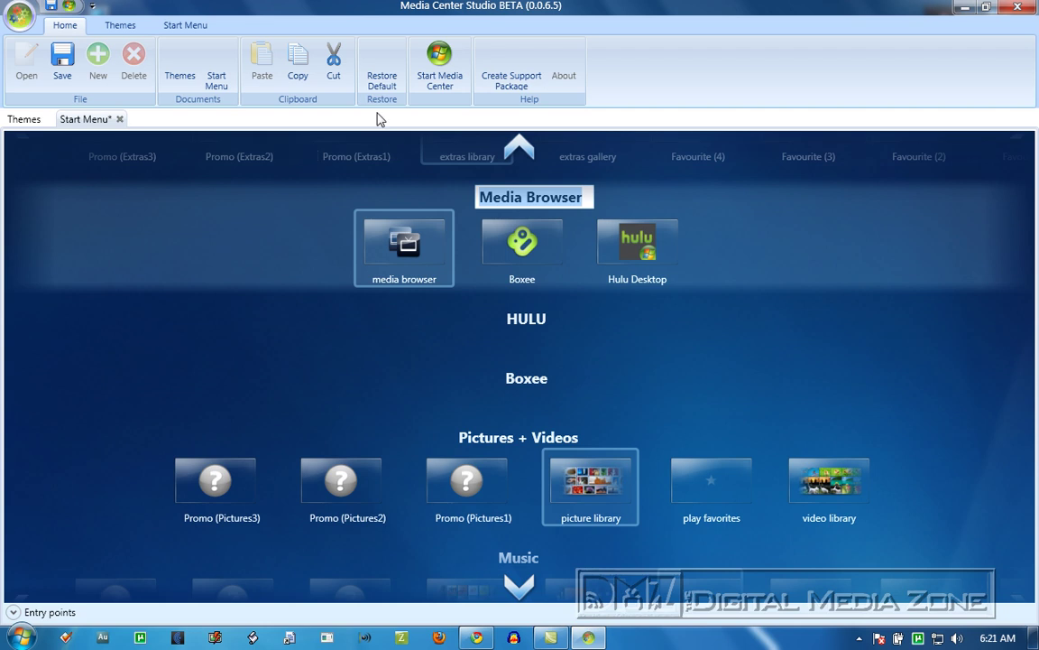
type("Extr")
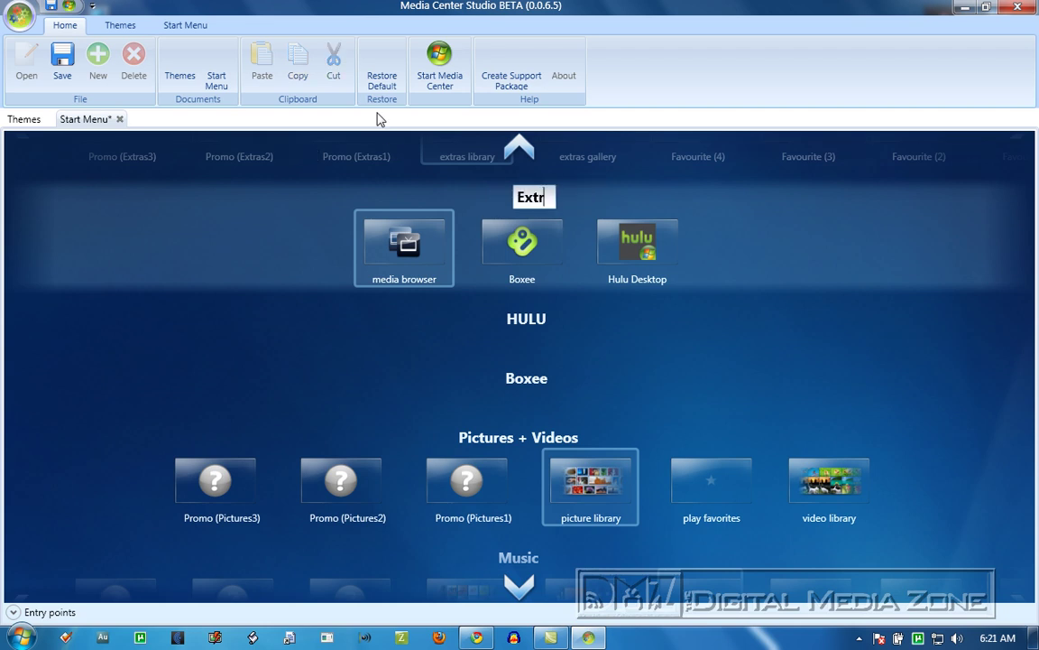
type("a Content")
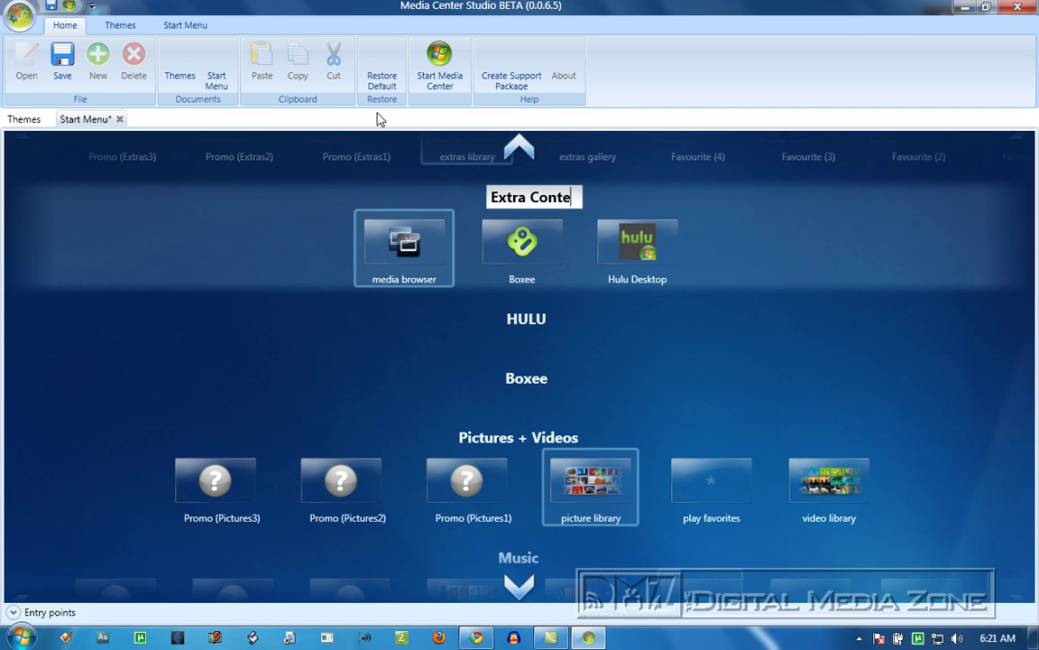
mouse_move(505, 311)
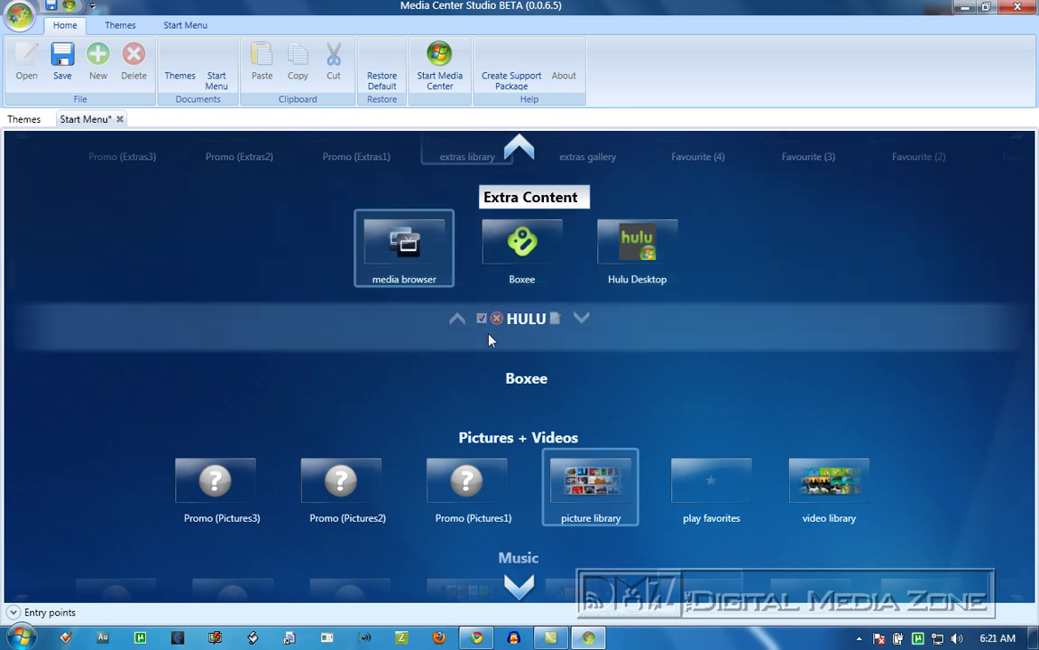
left_click(499, 386)
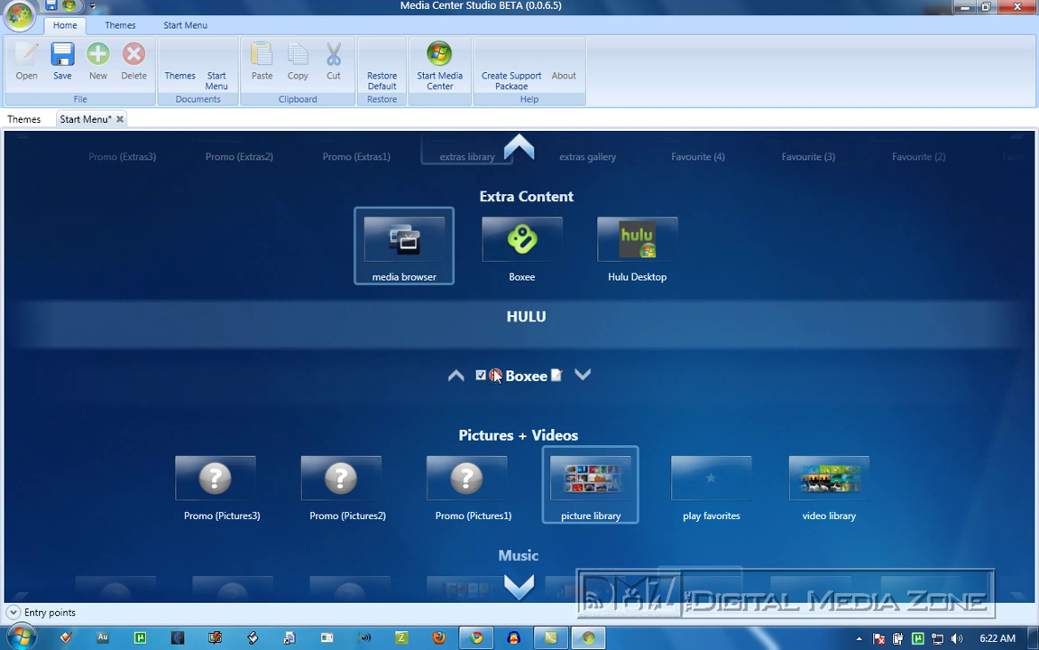
scroll(487, 354, "up", 1)
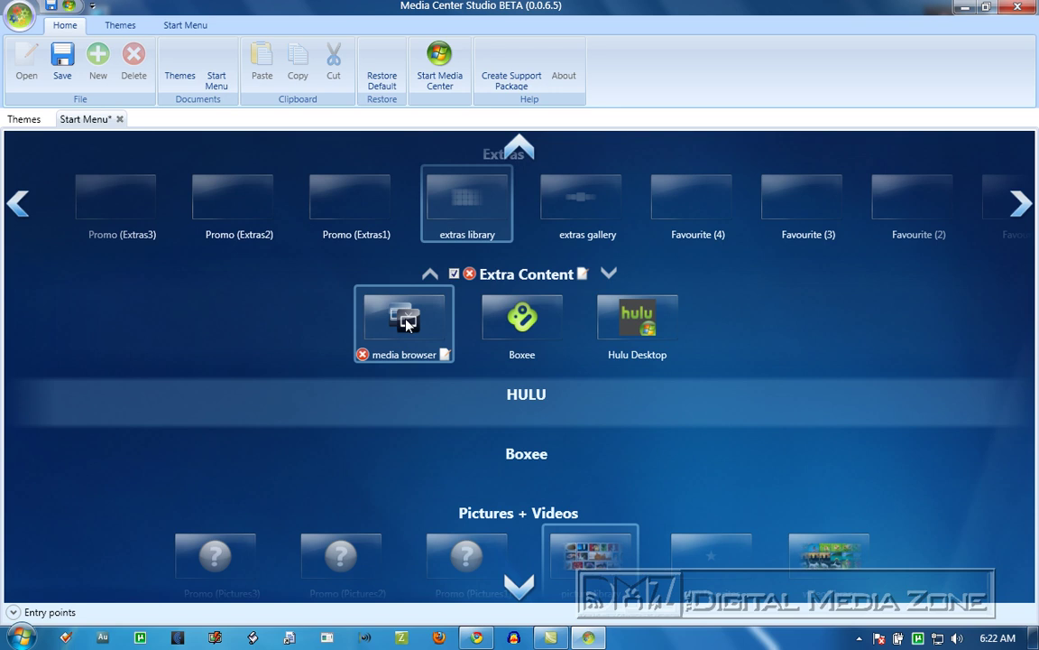
Dismiss the color scheme prompt and add the Movies and Classic TV entry points between media browser and Boxee in the Extra Content strip
left_click(12, 613)
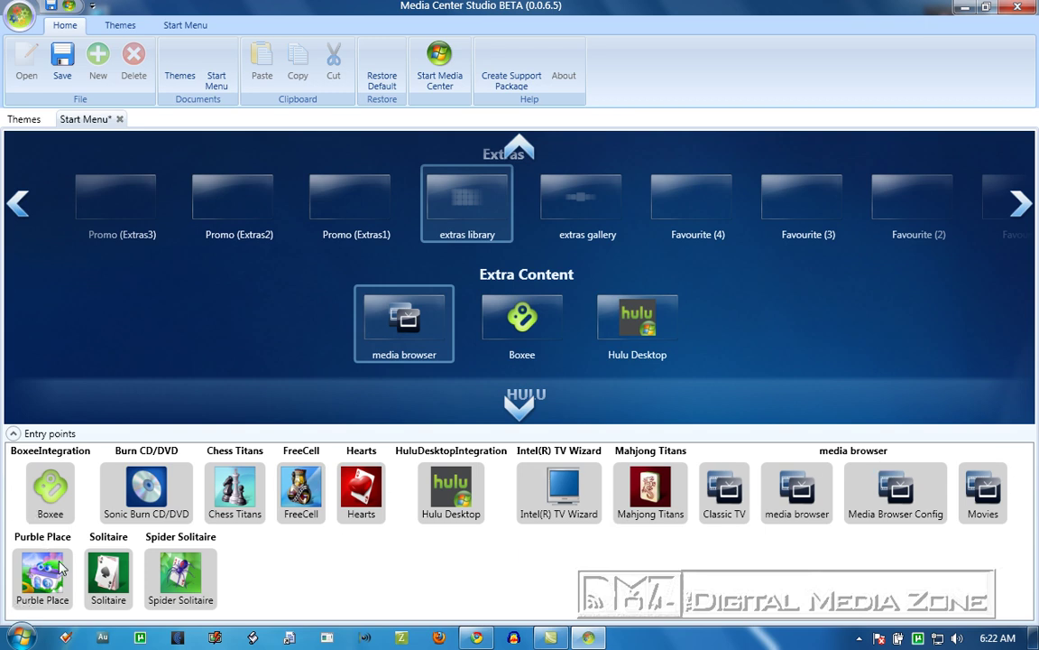
mouse_move(515, 314)
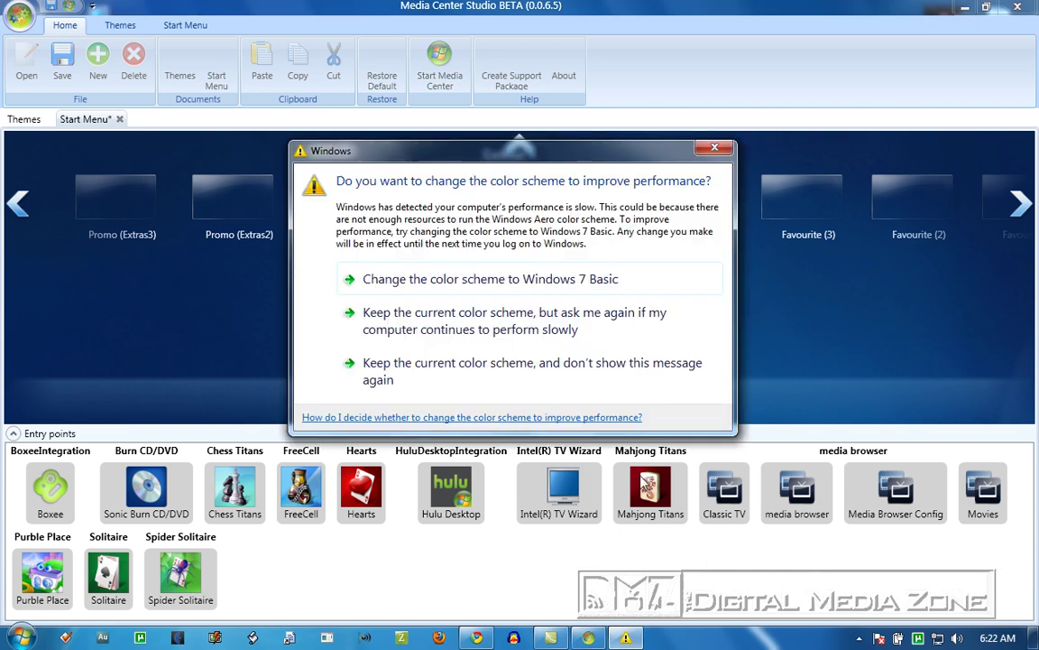
left_click(711, 148)
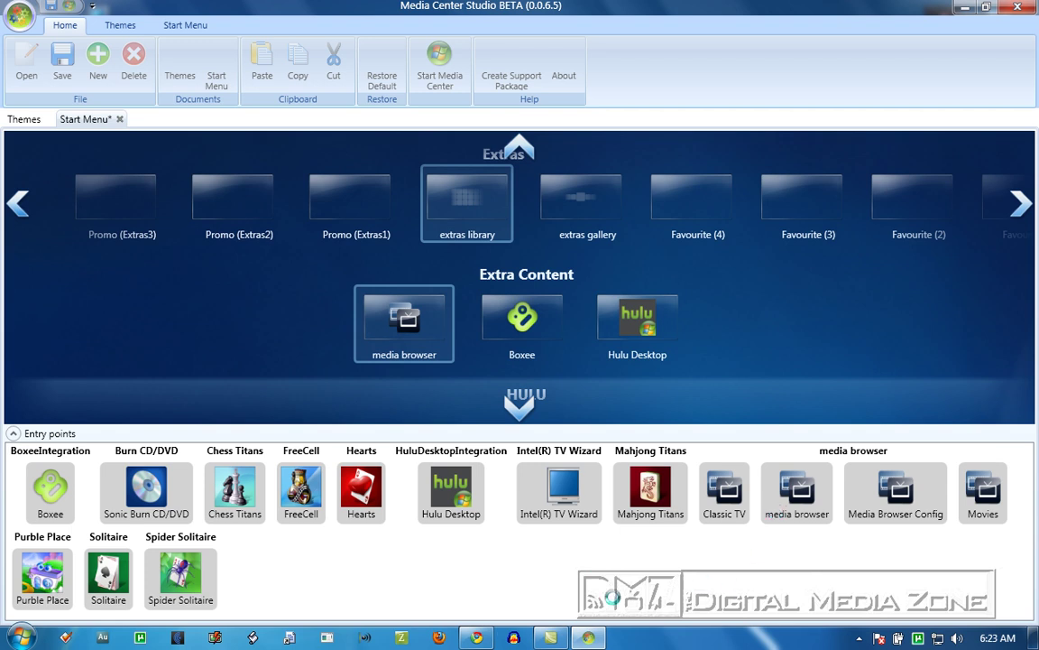
mouse_move(588, 637)
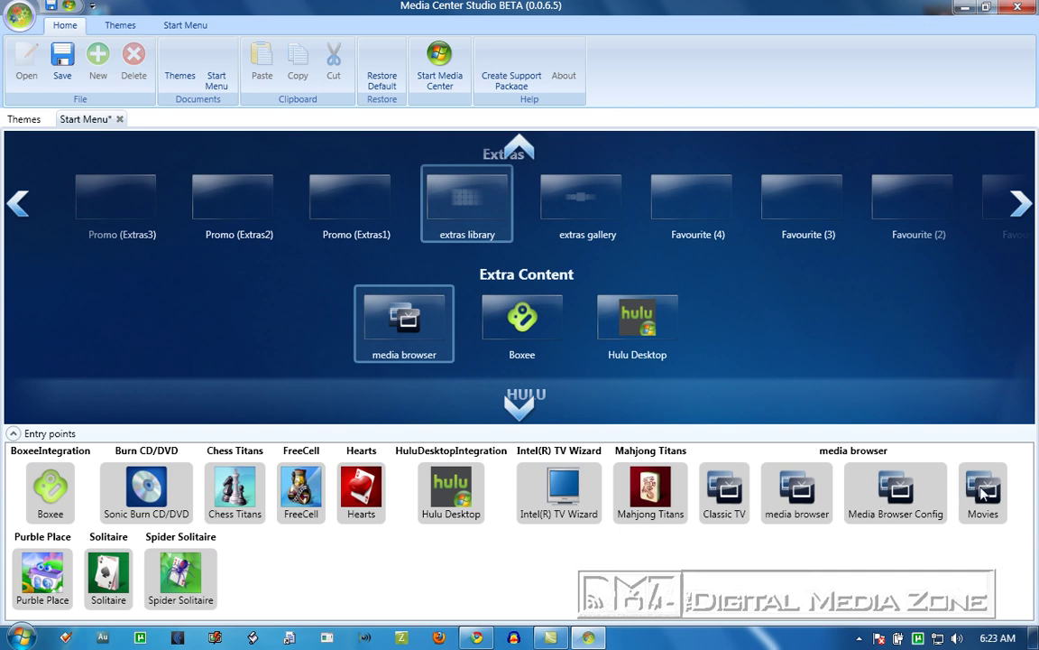
left_click_drag(988, 492, 478, 332)
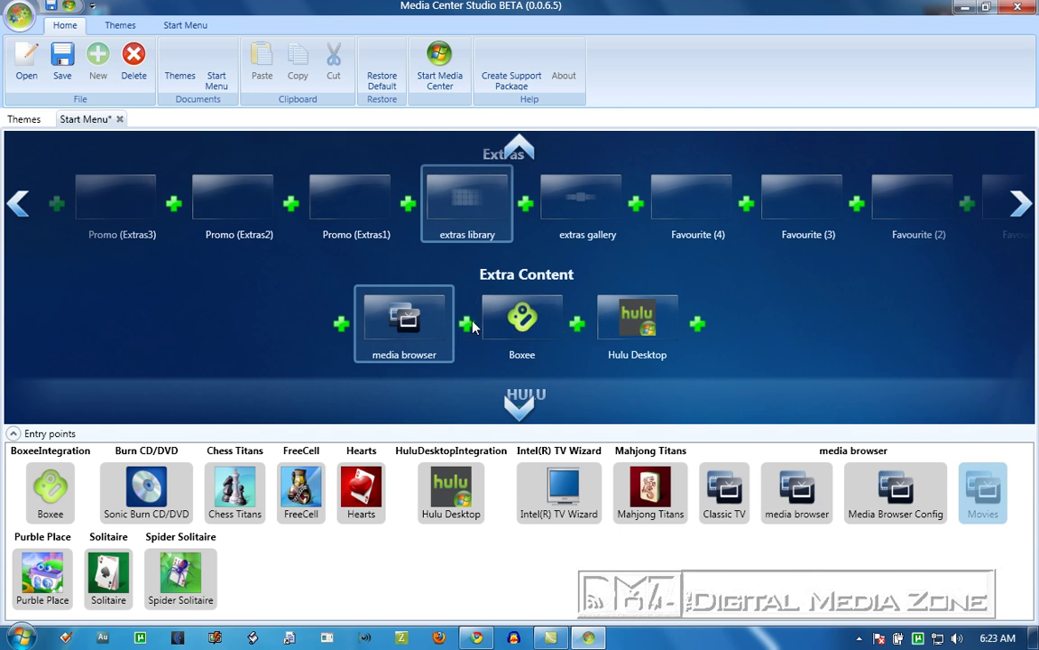
left_click_drag(740, 501, 413, 322)
Remove the media browser entry from the Extra Content strip and save the Start Menu layout
mouse_move(267, 341)
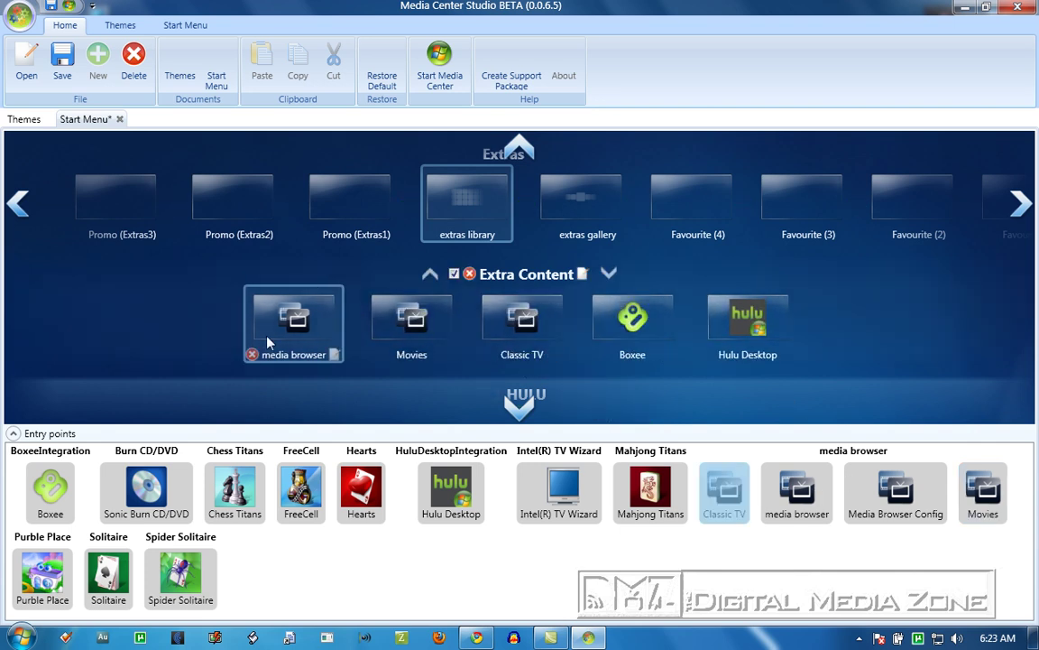
left_click(253, 355)
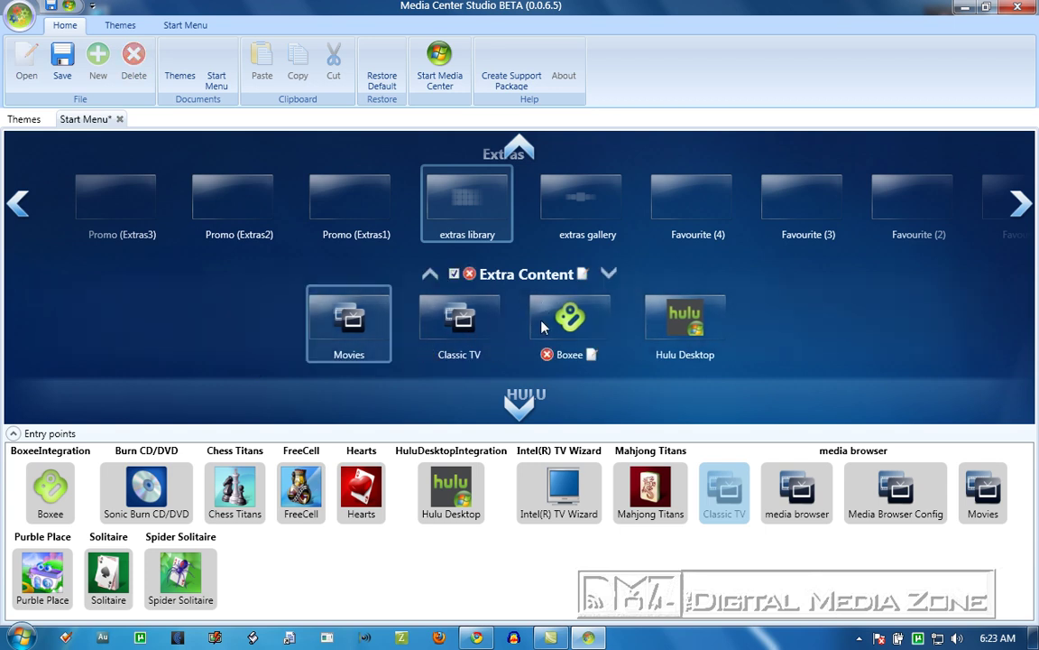
left_click(13, 434)
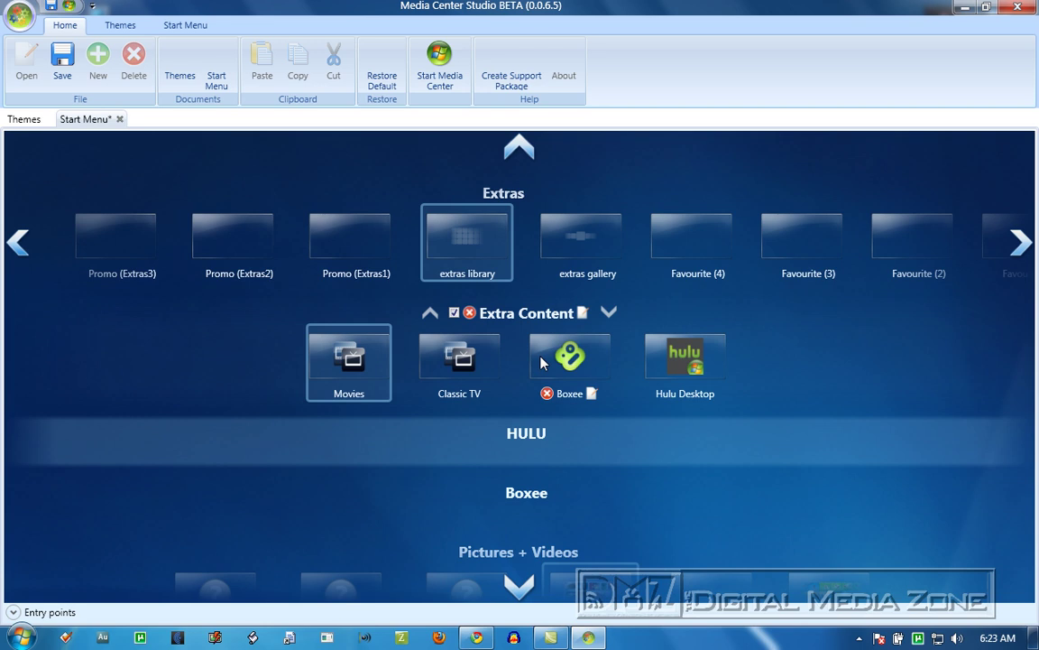
left_click(62, 58)
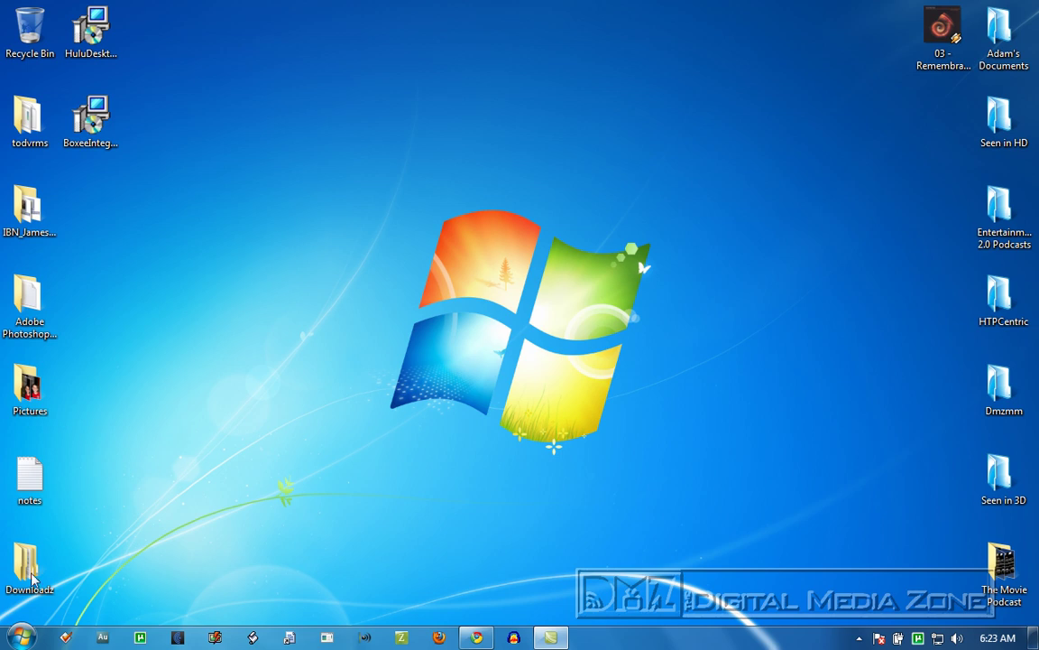
Open Windows Media Center and examine its main menu, including each entry in the Extra Content strip
key("super")
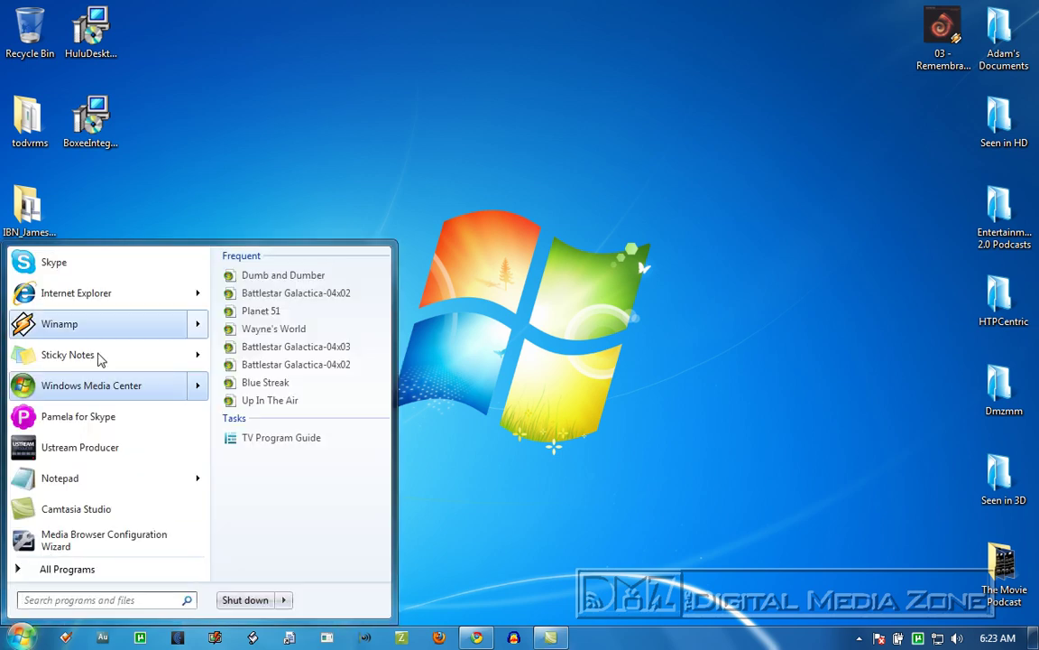
left_click(111, 386)
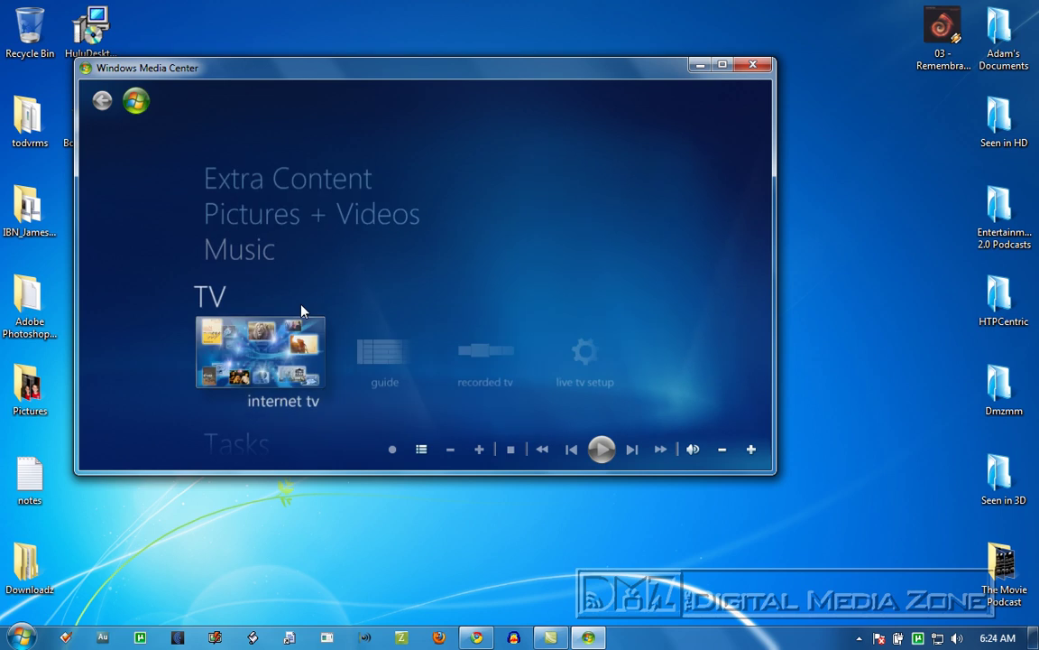
scroll(295, 336, "down", 1)
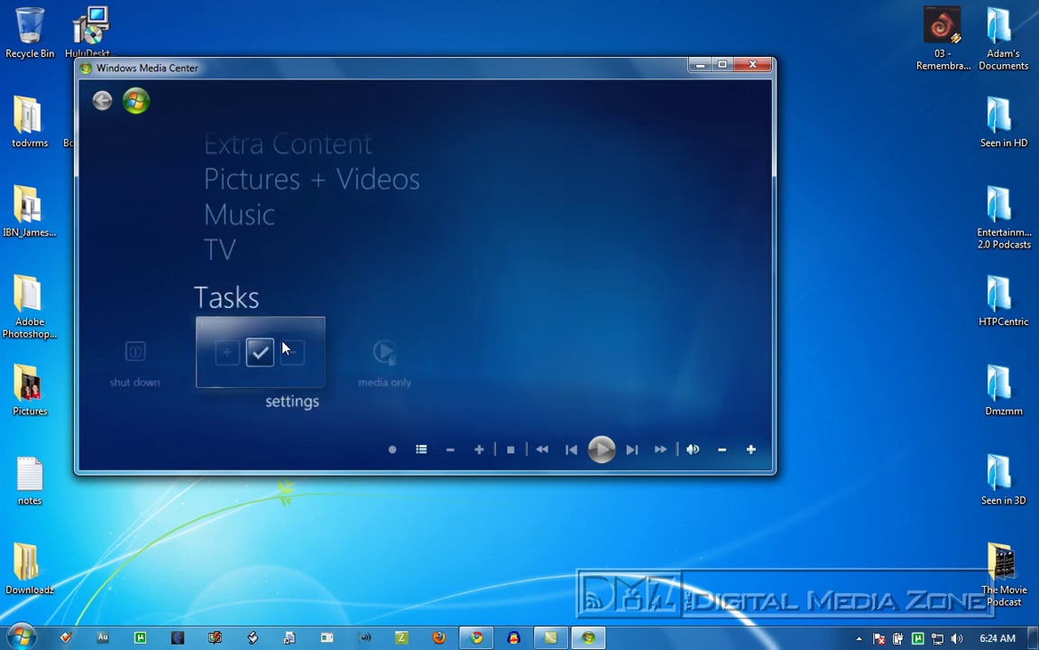
scroll(282, 347, "up", 1)
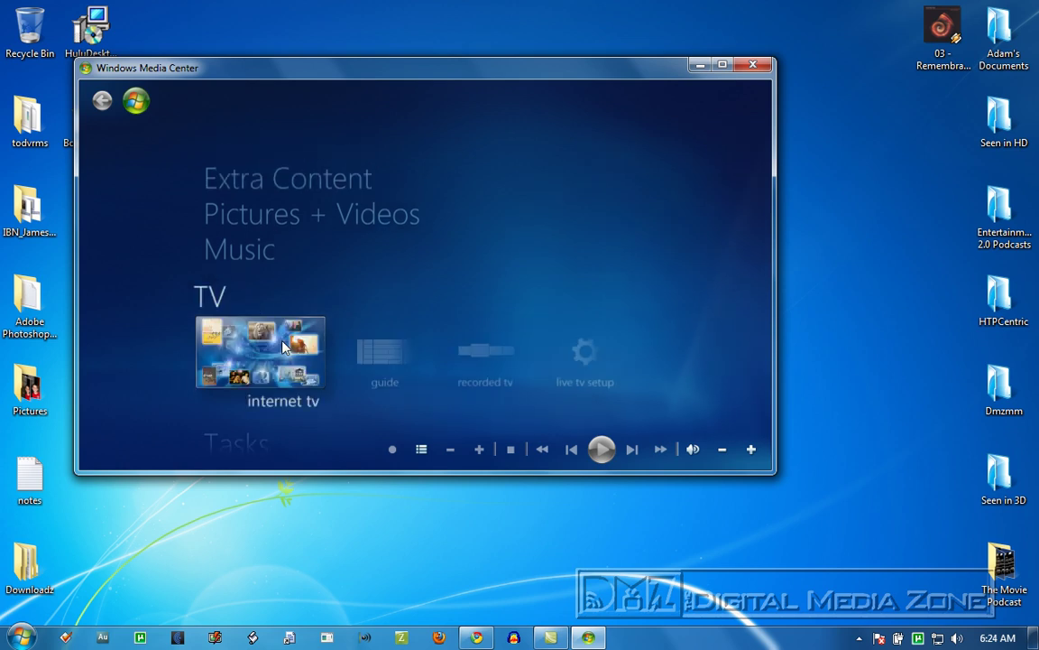
scroll(283, 347, "up", 1)
scroll(283, 347, "up", 1)
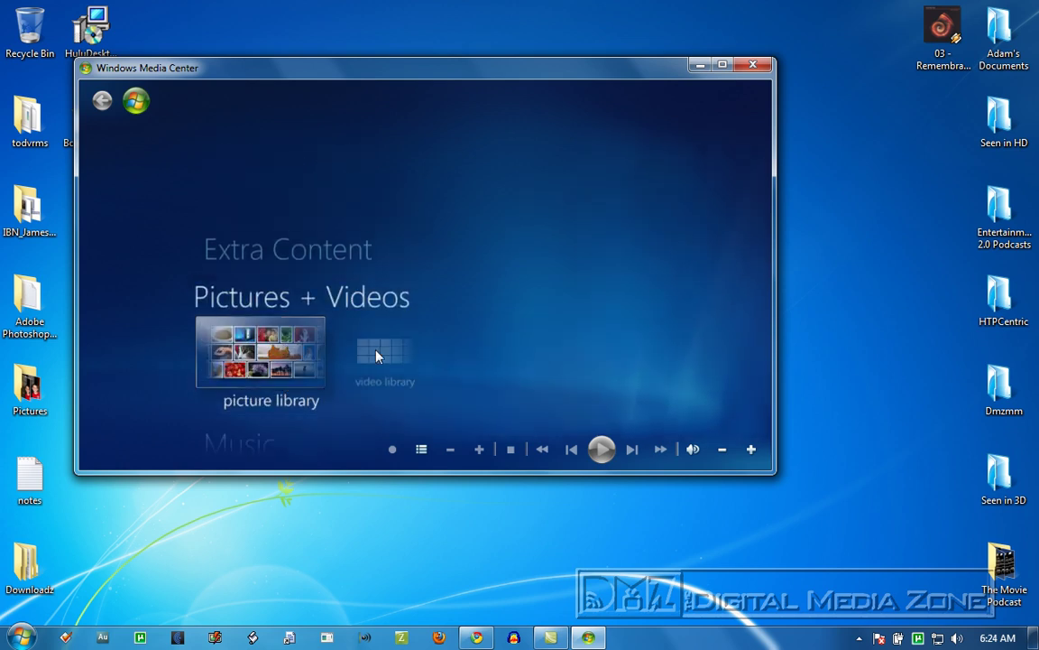
scroll(266, 339, "up", 1)
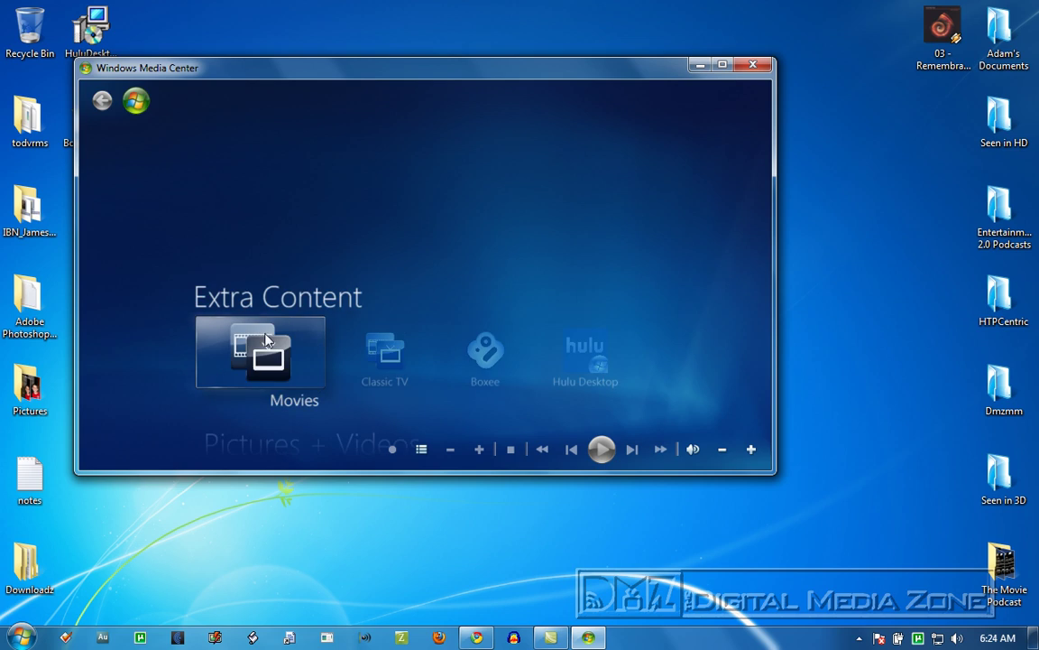
key("Right")
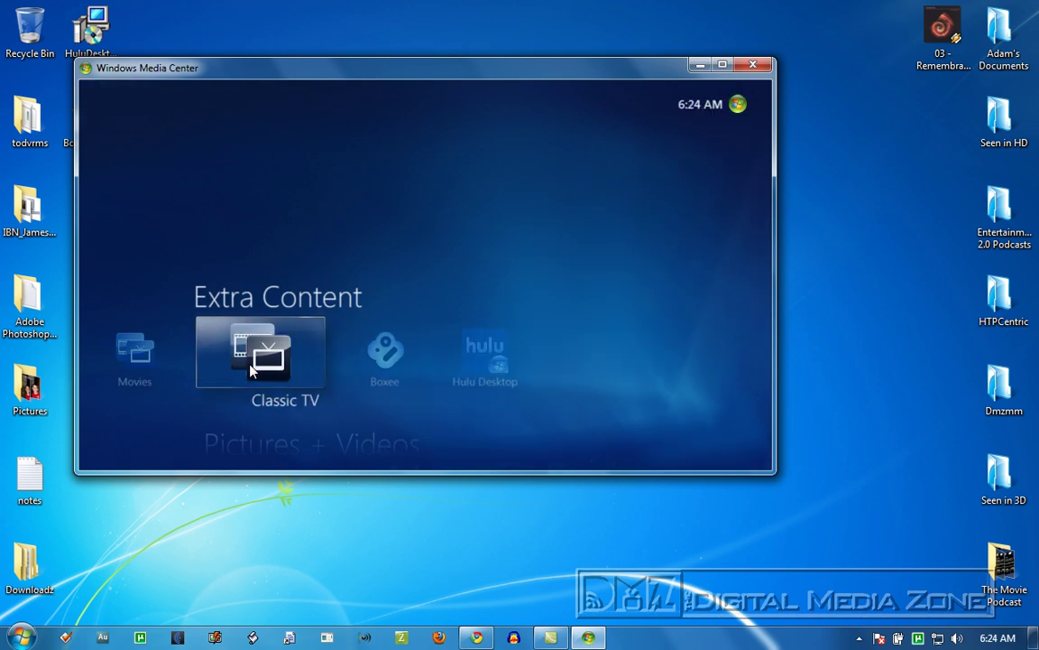
key("Right")
key("Right")
key("Left")
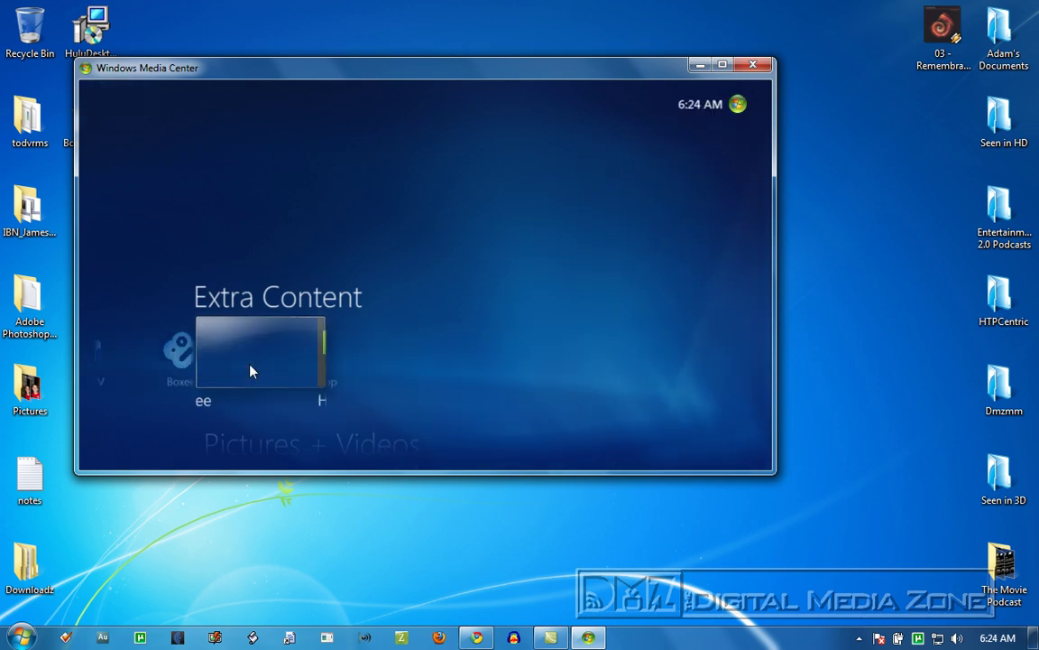
key("Left")
key("Left")
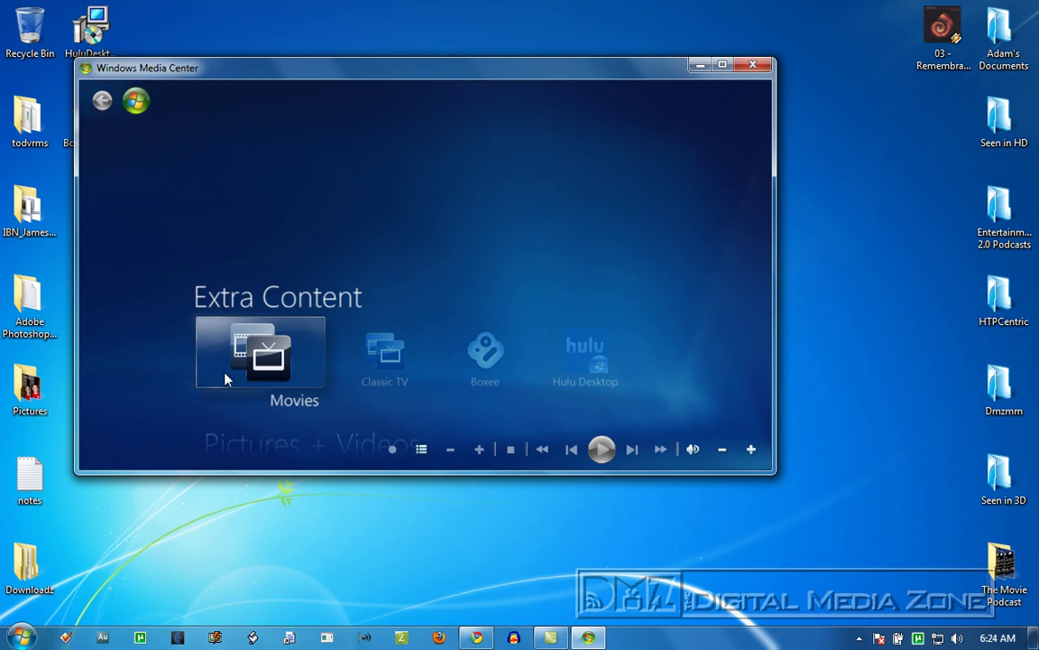
Review the Pictures + Videos, Music, TV and Tasks strips of the customized Media Center menu
scroll(380, 308, "down", 2)
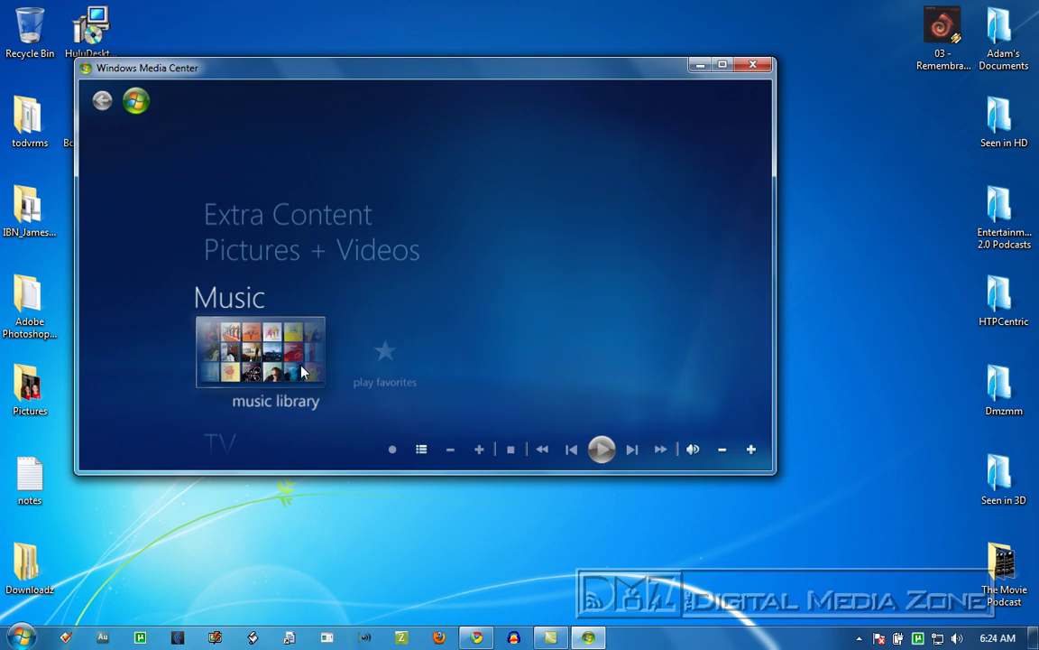
scroll(302, 374, "down", 1)
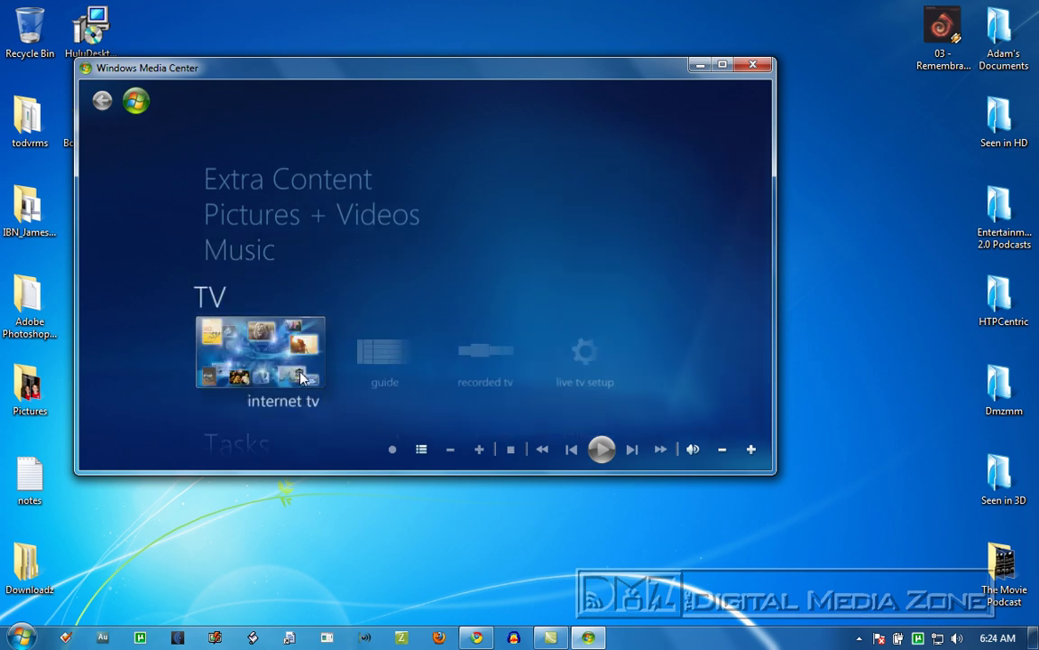
scroll(302, 377, "down", 1)
scroll(282, 289, "up", 1)
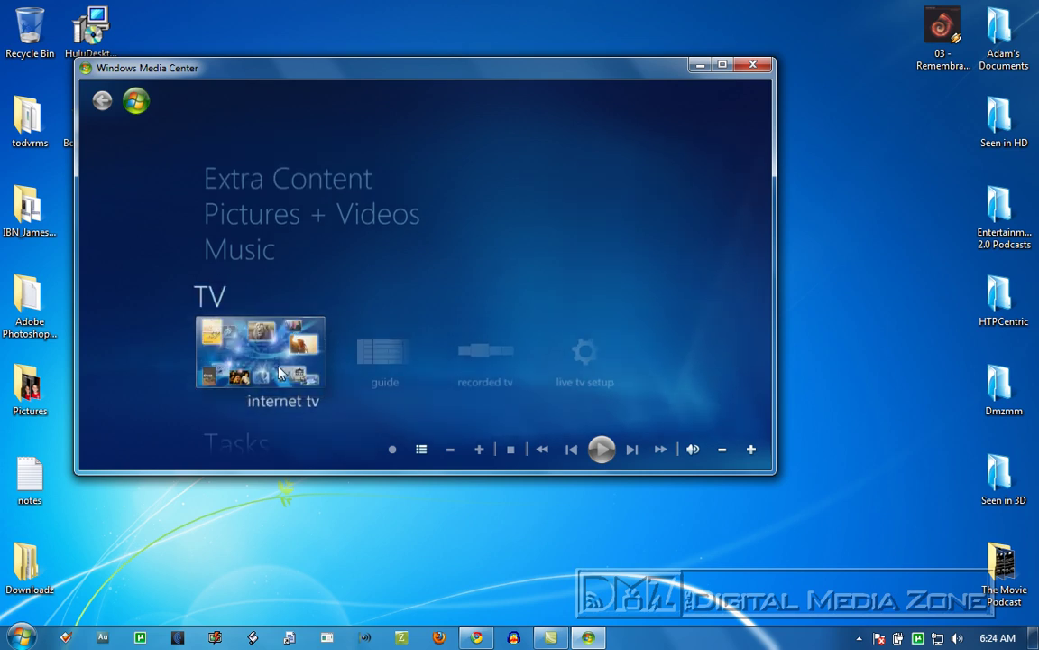
scroll(293, 375, "down", 1)
scroll(293, 375, "up", 2)
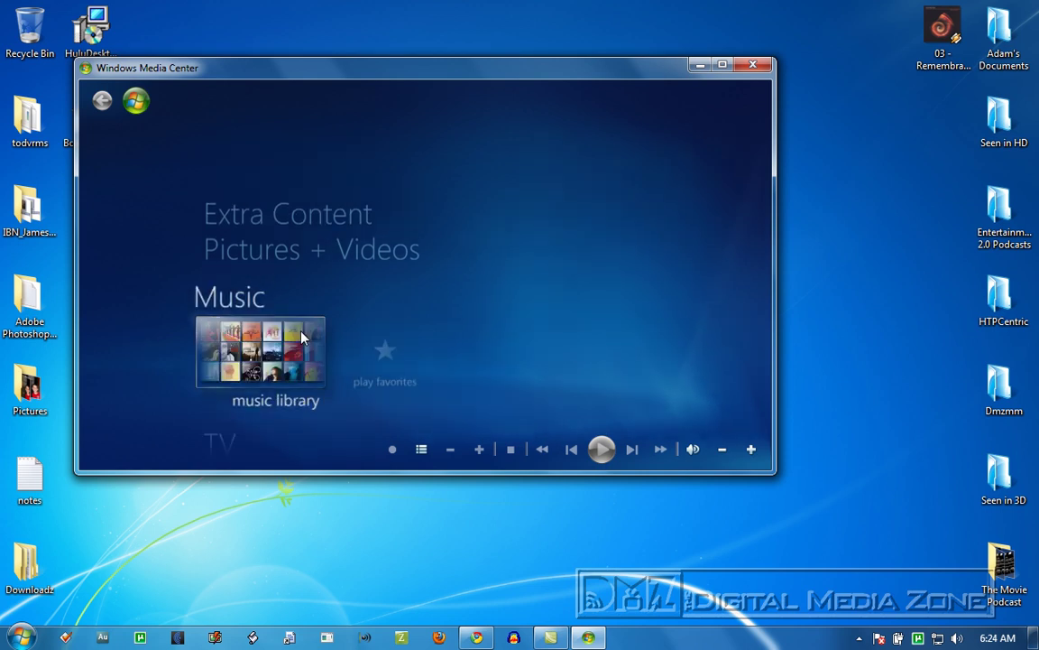
scroll(303, 336, "up", 1)
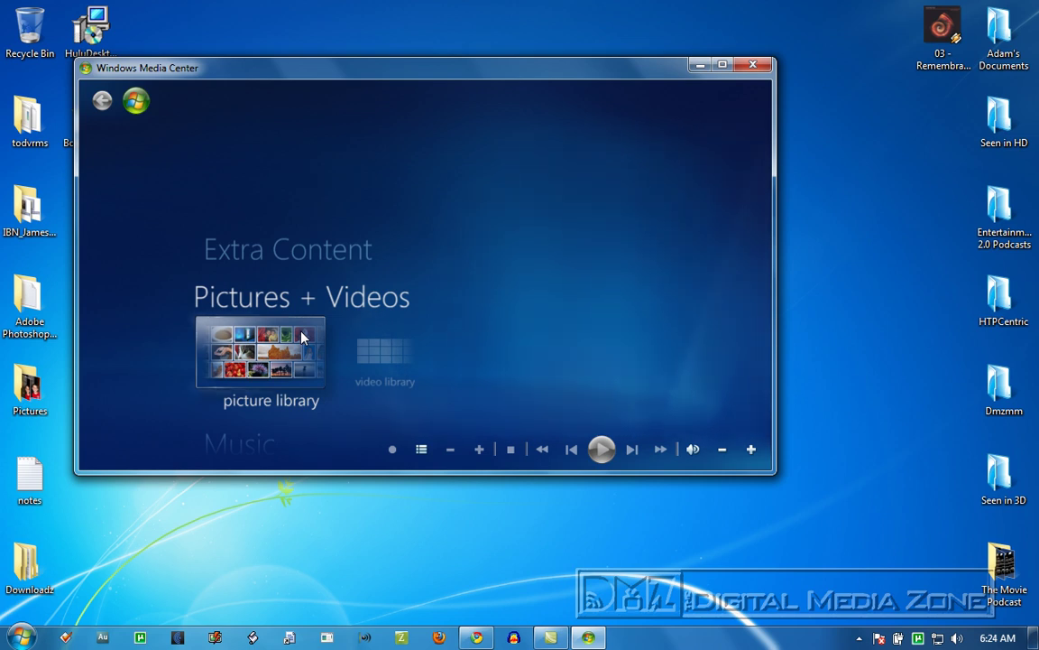
scroll(302, 337, "up", 1)
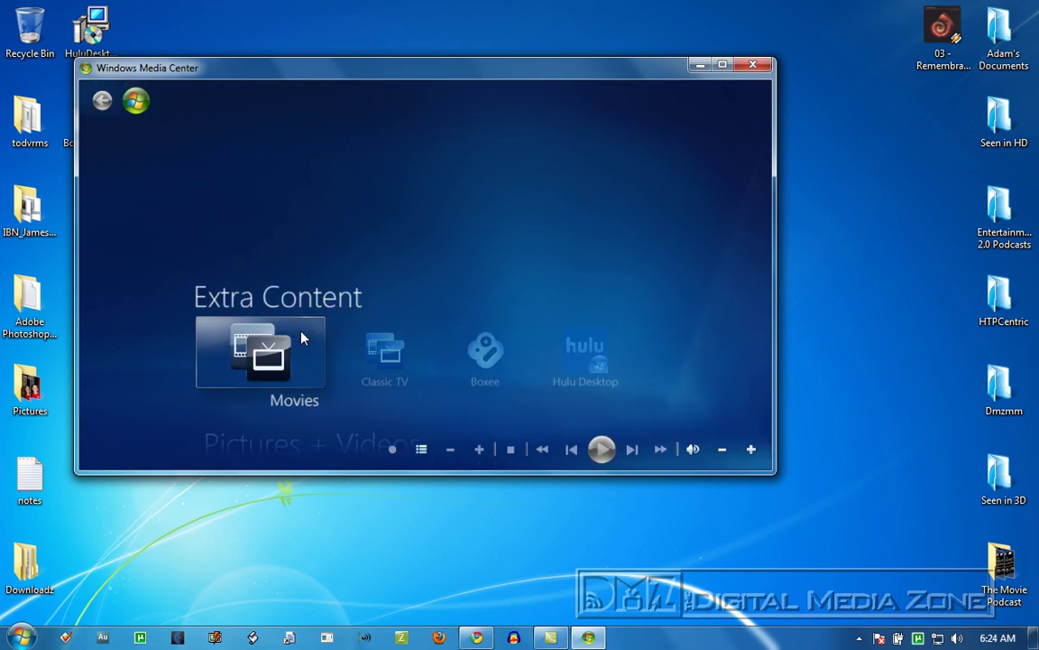
scroll(302, 338, "down", 1)
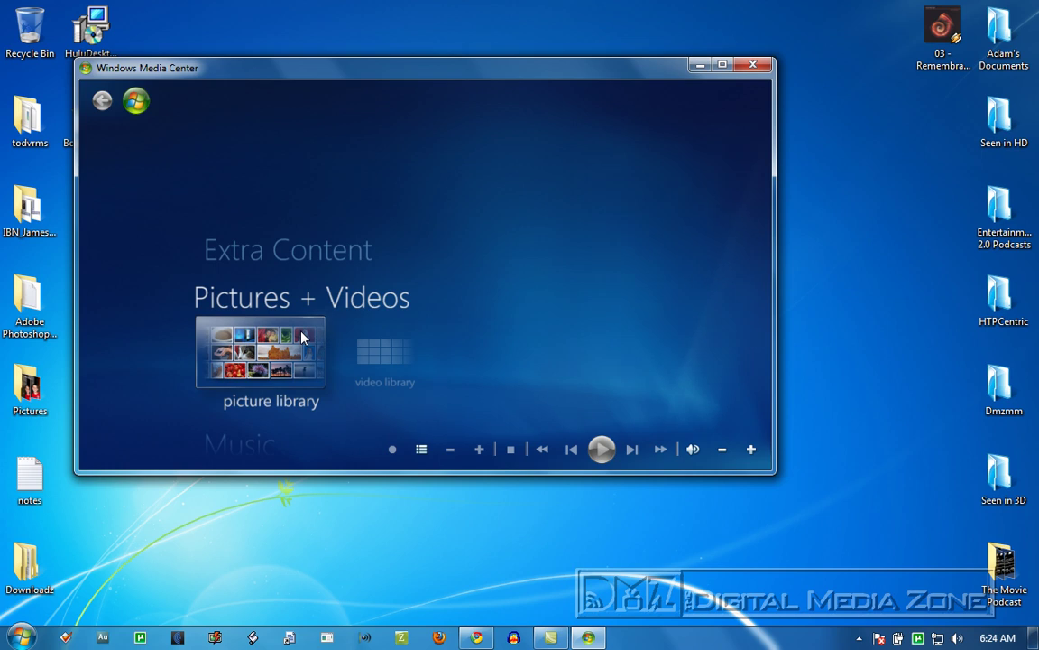
scroll(303, 336, "down", 1)
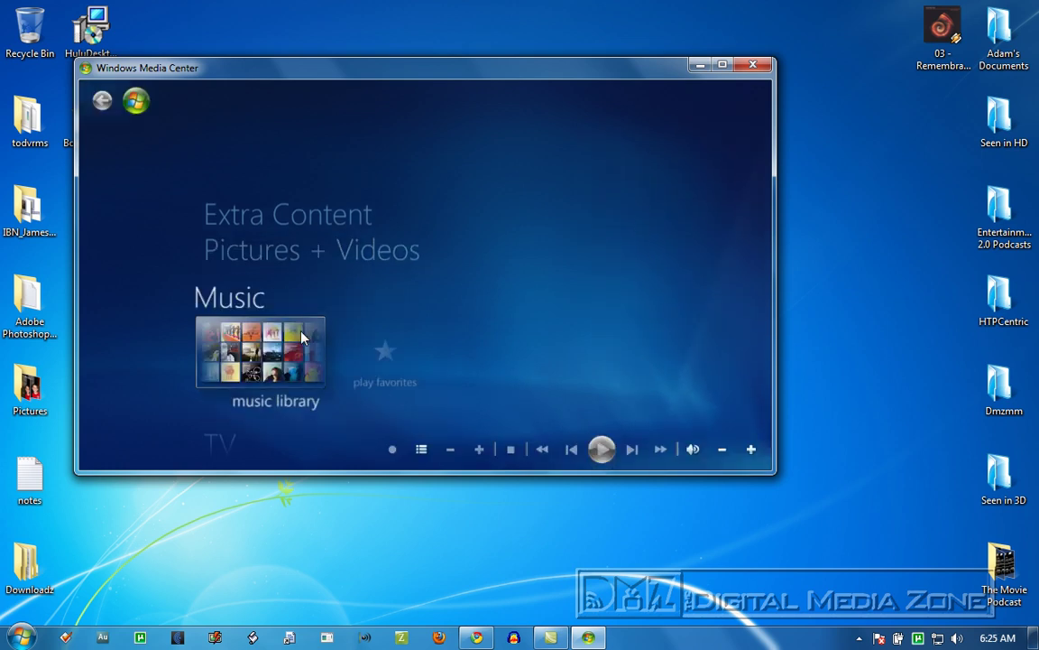
Examine the Extra Content strip again, along with the Pictures + Videos and Music strips below it in the Media Center menu
scroll(303, 337, "up", 2)
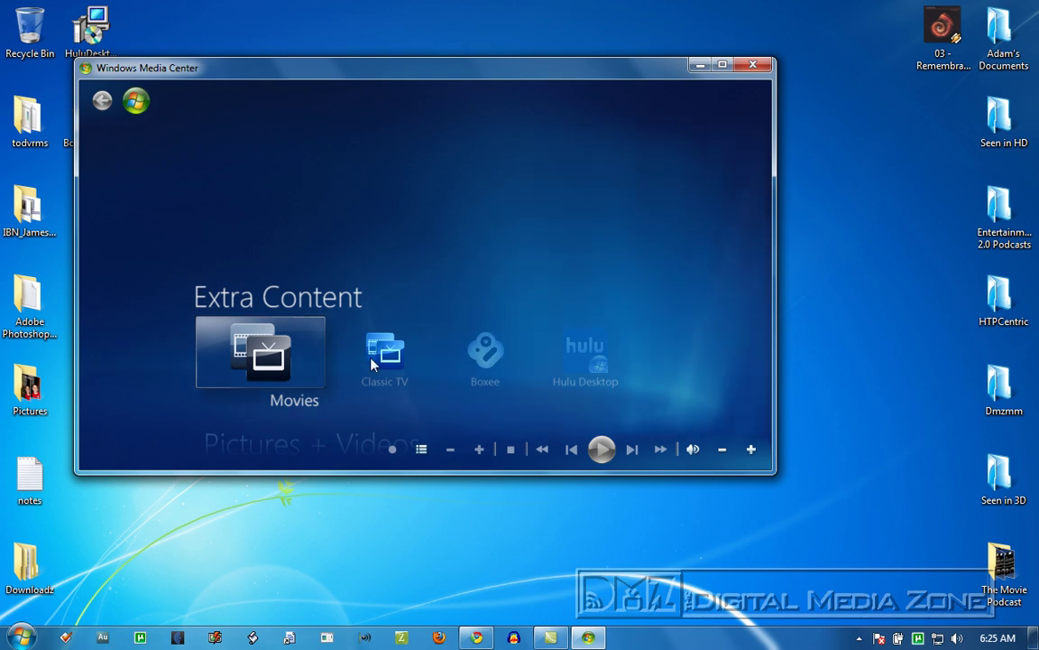
scroll(371, 362, "down", 1)
scroll(371, 363, "up", 1)
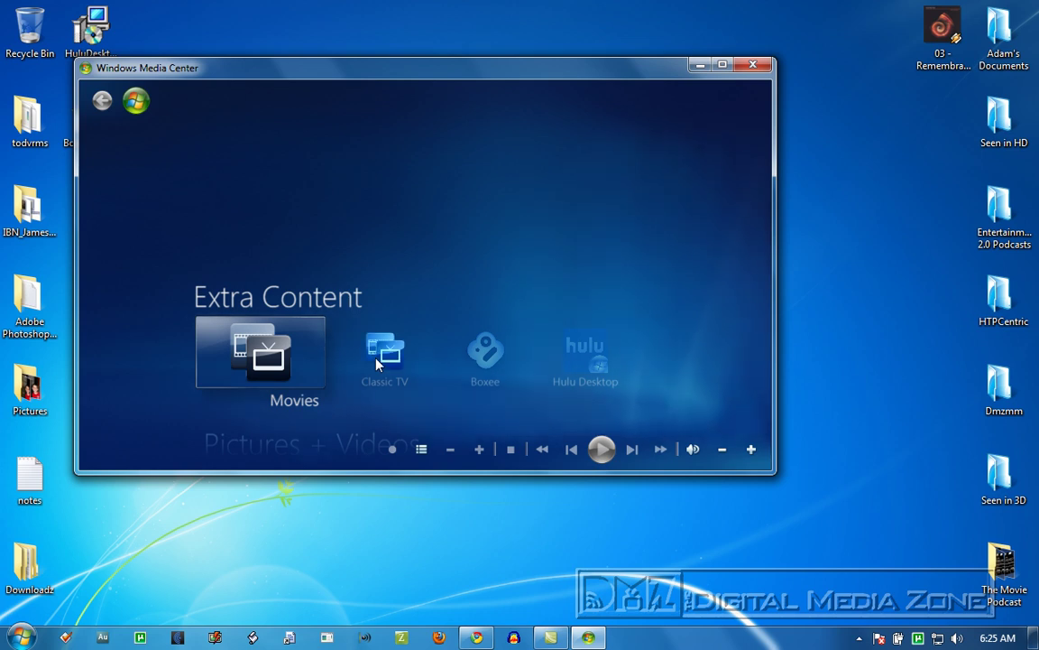
scroll(377, 362, "down", 1)
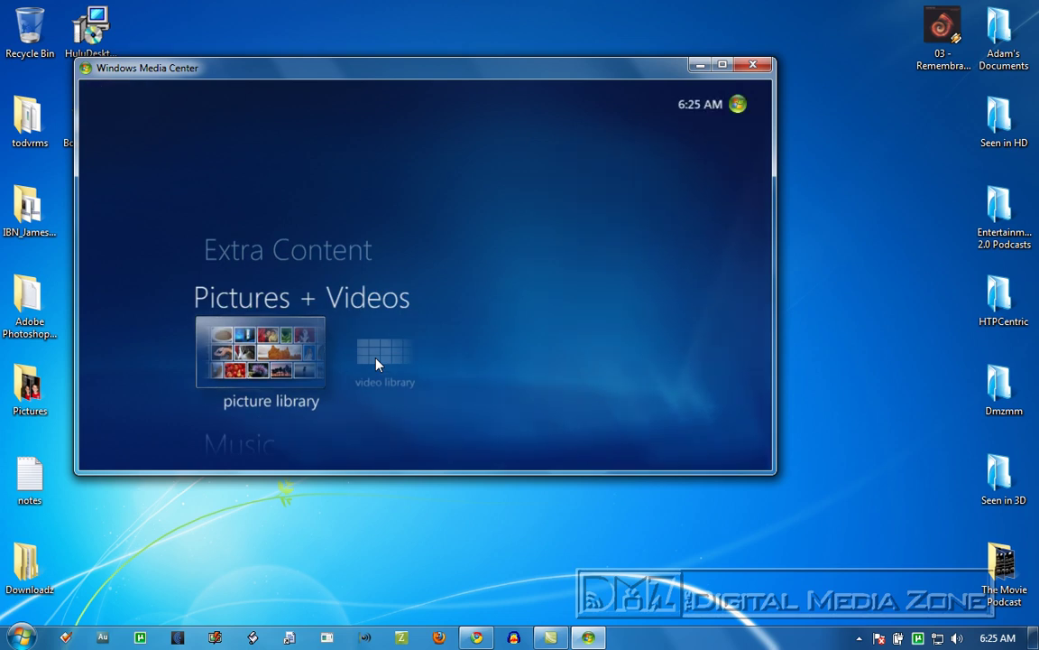
scroll(377, 364, "down", 1)
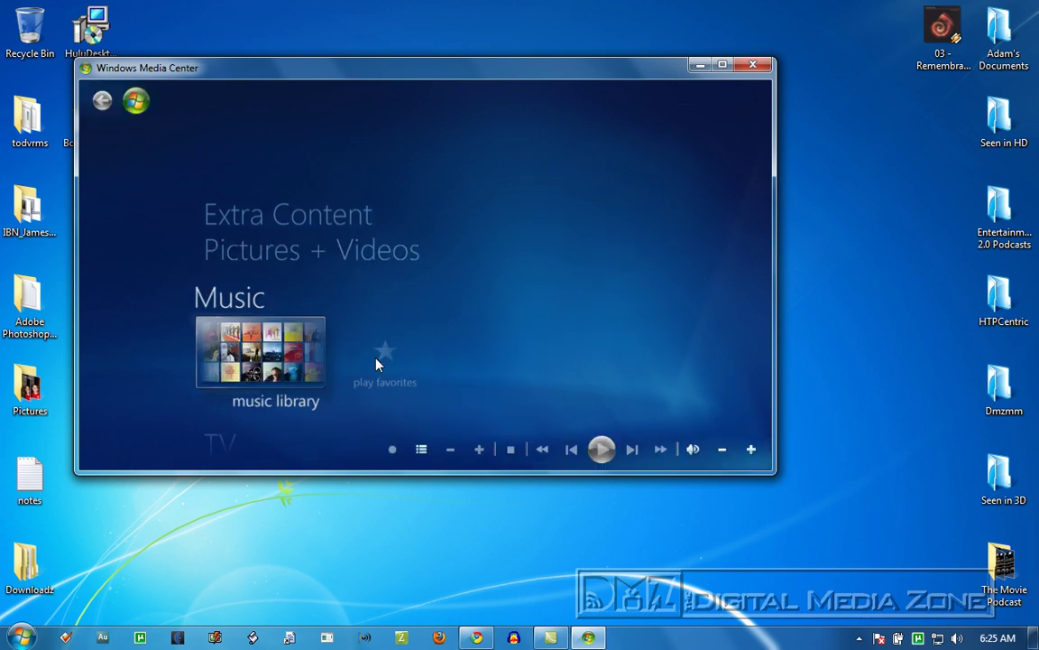
scroll(377, 363, "down", 1)
scroll(377, 364, "up", 1)
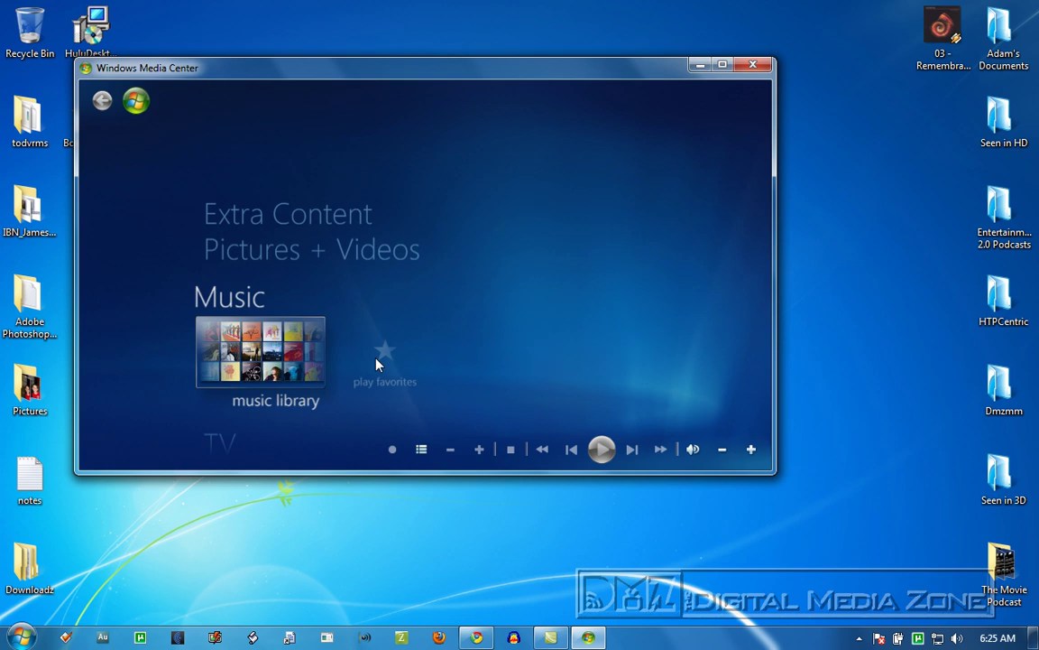
scroll(377, 364, "up", 1)
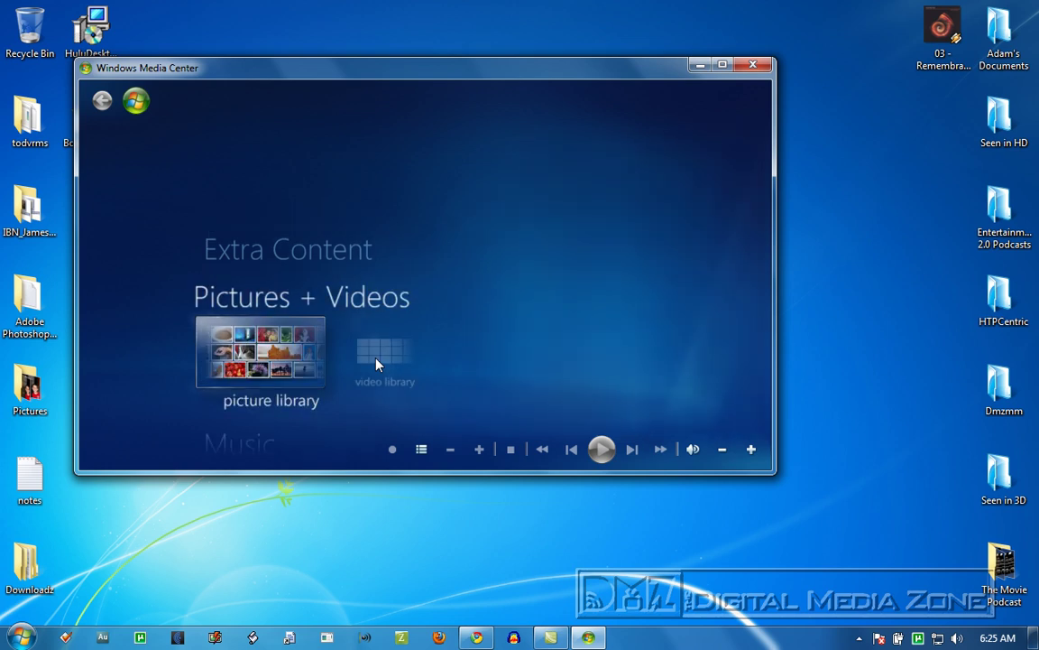